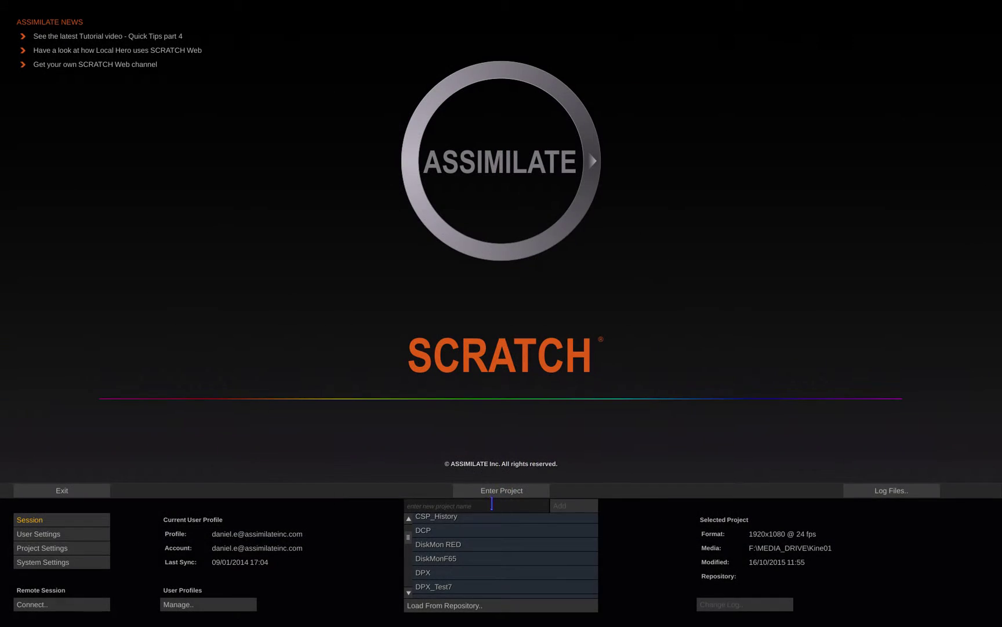
- Create a new project named KINE-TIP
click(493, 503)
text(KINE-TIP)
click(567, 506)
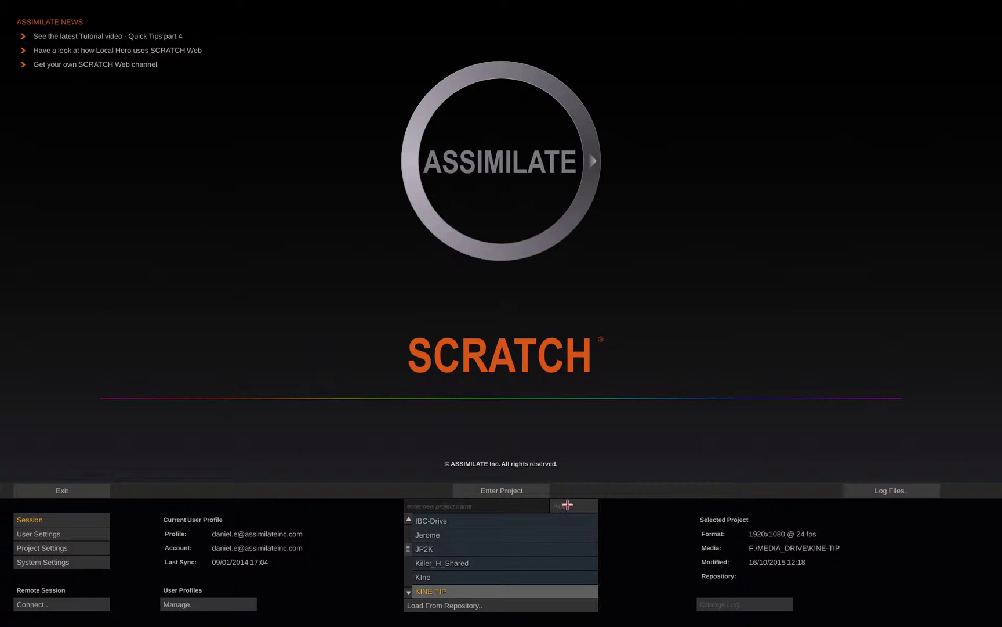
- Review the available user profiles in Manage.., then close it without changes
click(216, 600)
click(594, 410)
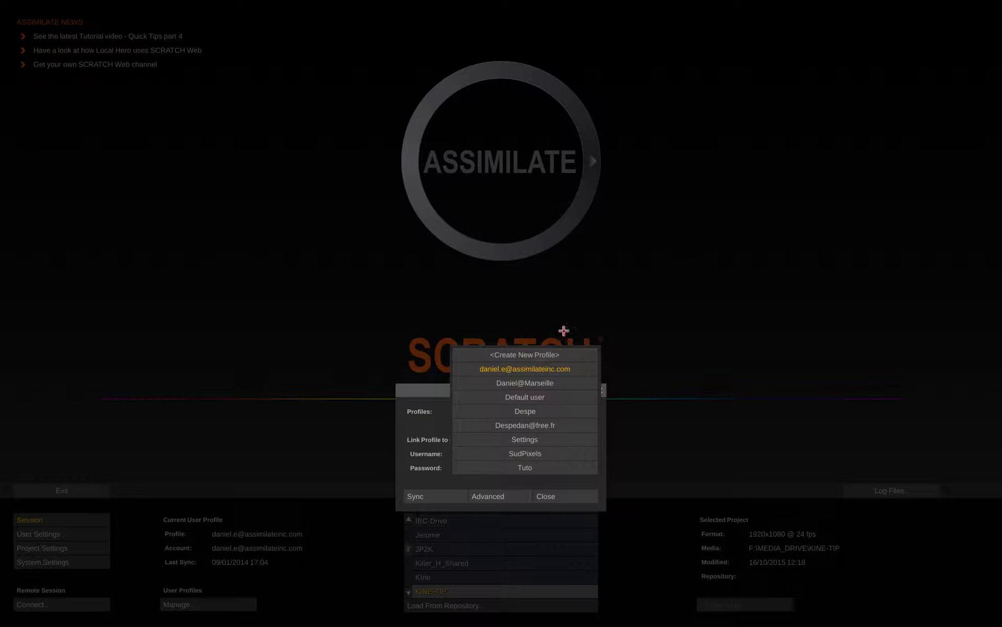
click(528, 336)
click(564, 496)
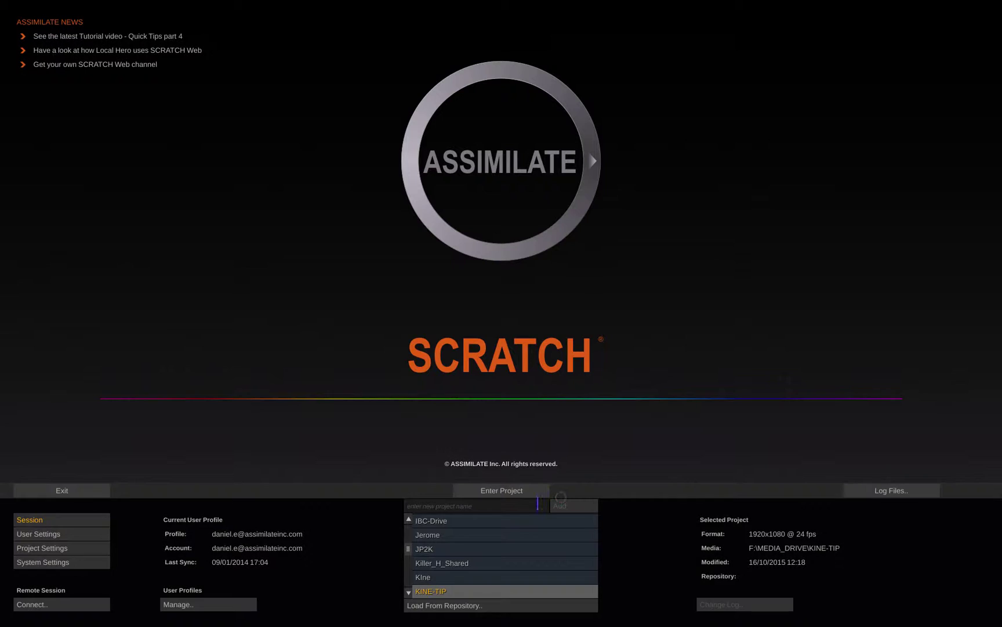
- In Project Settings, set the KINE-TIP media folder to F:\MEDIA_DRIVE
click(93, 546)
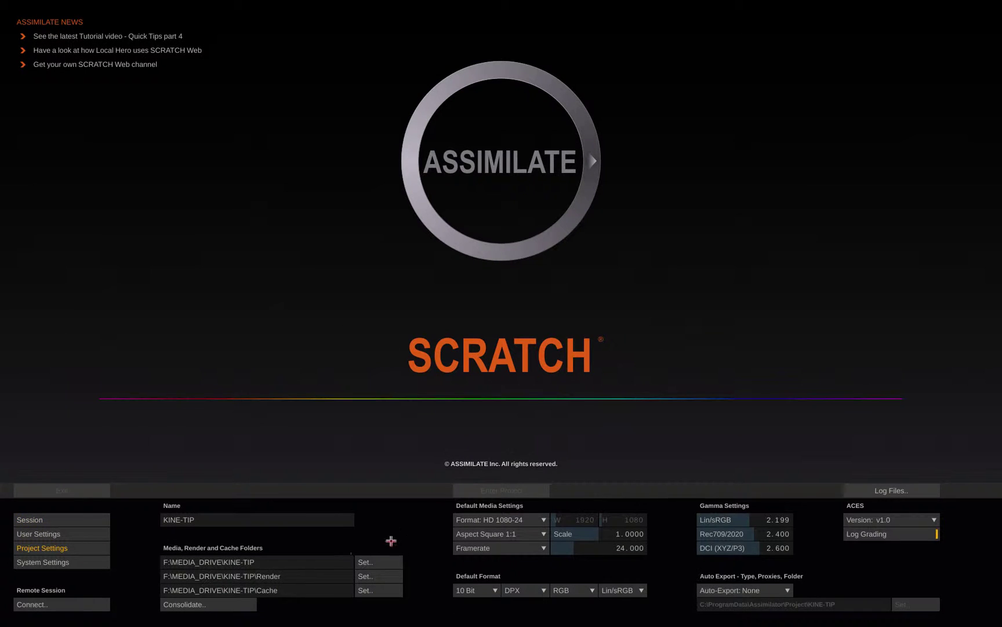
click(372, 561)
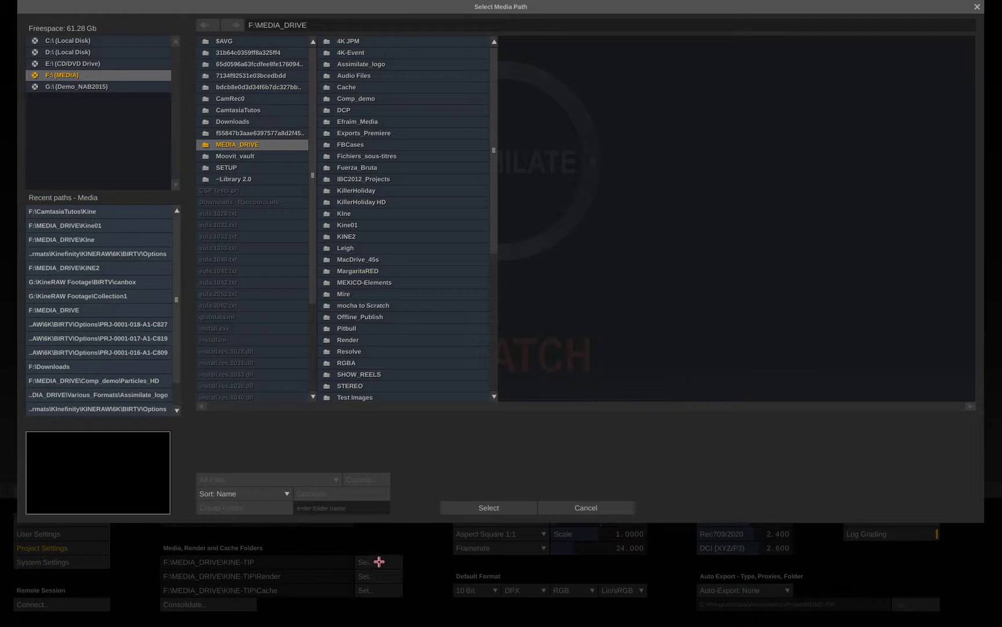
click(466, 509)
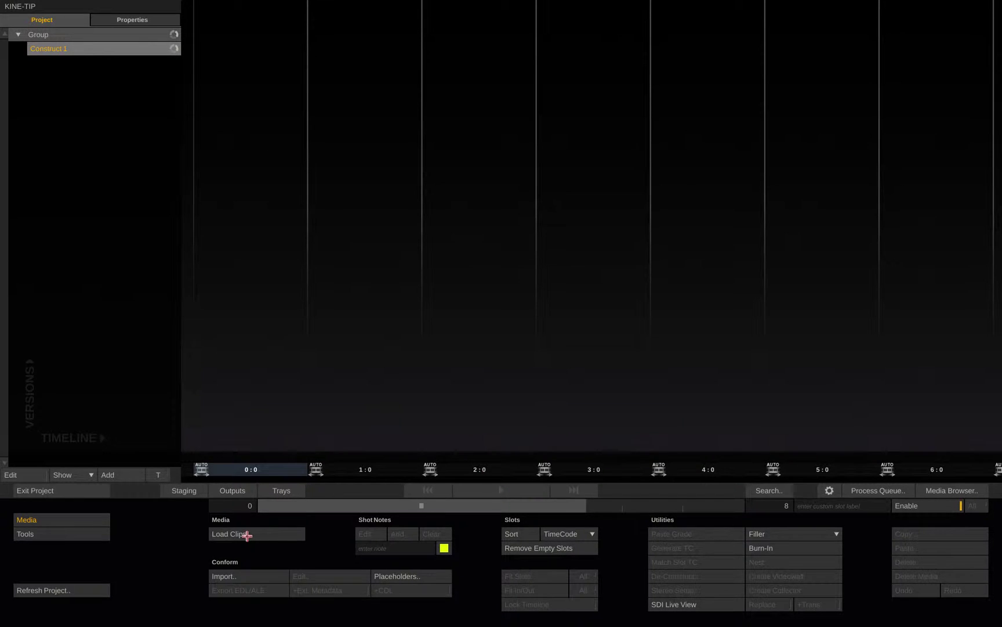
- Browse to Various_Formats > Kinefinity > KINERAW > 6K > BIRTV > Options in the media browser
click(248, 535)
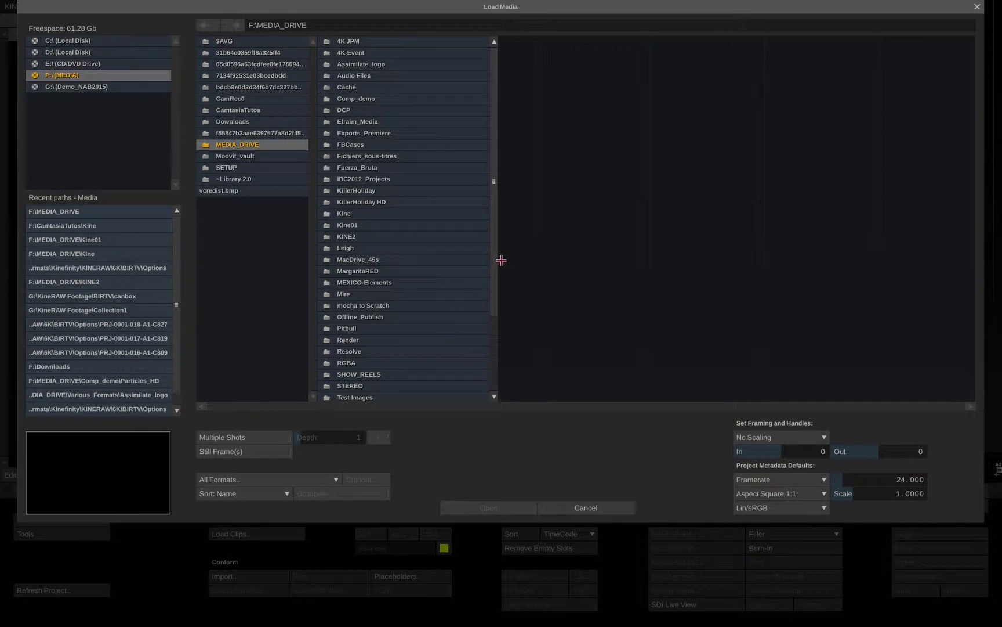
drag(500, 259, 503, 328)
click(470, 316)
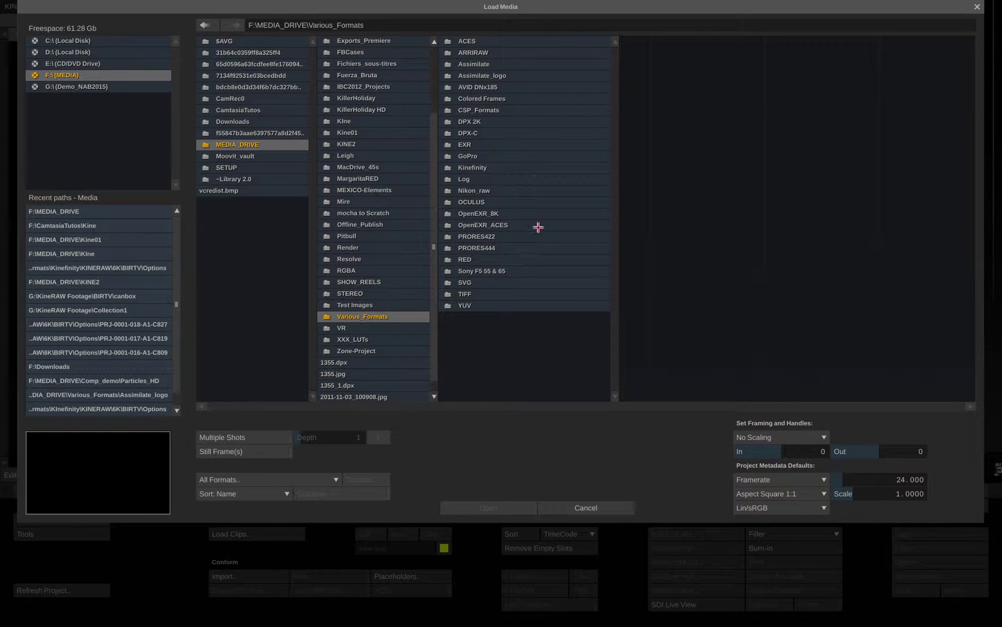
click(545, 167)
click(643, 41)
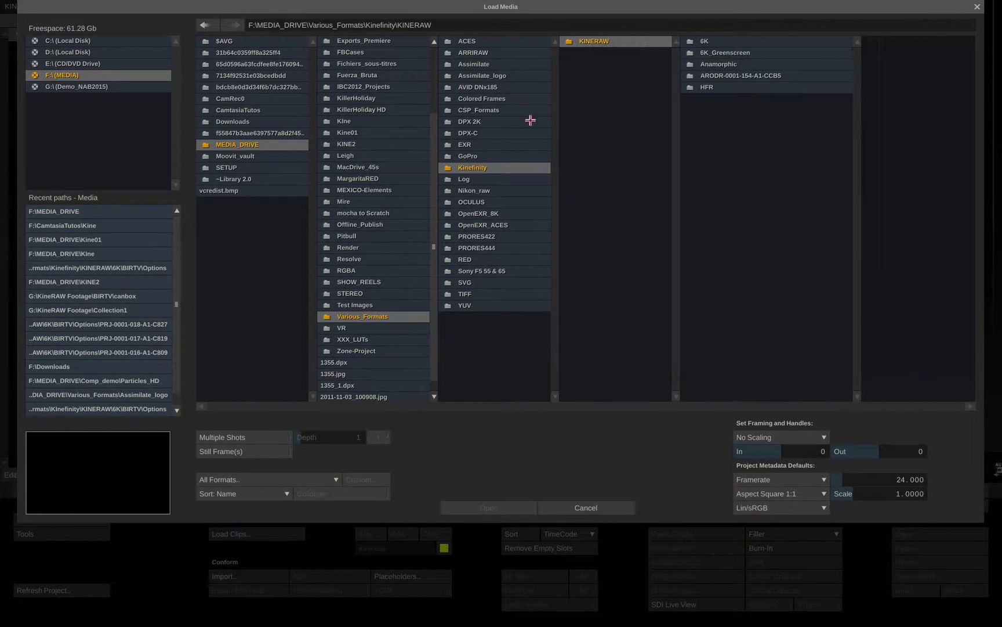
click(778, 41)
click(829, 52)
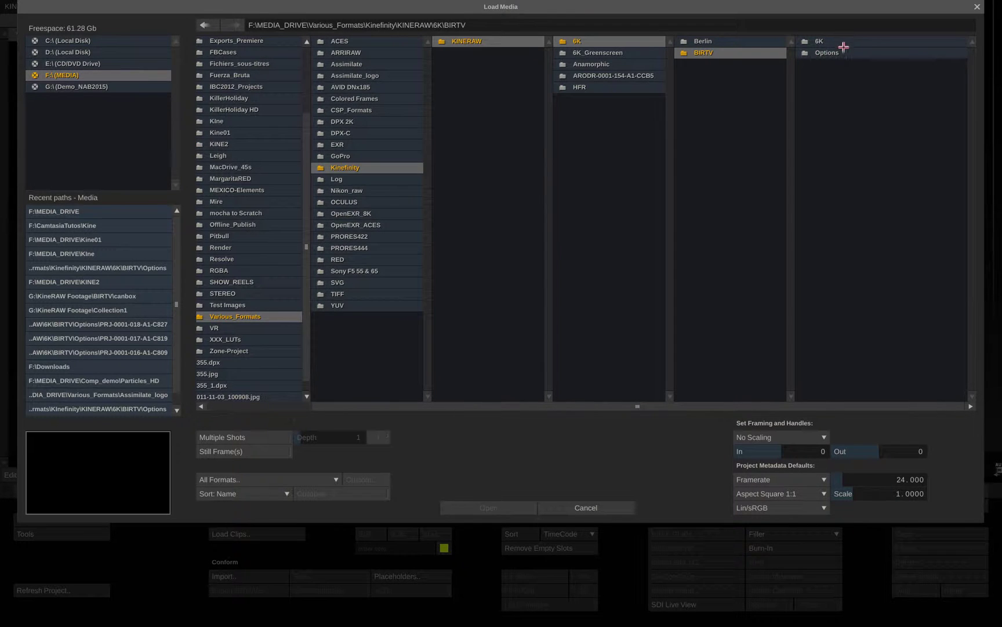
click(827, 53)
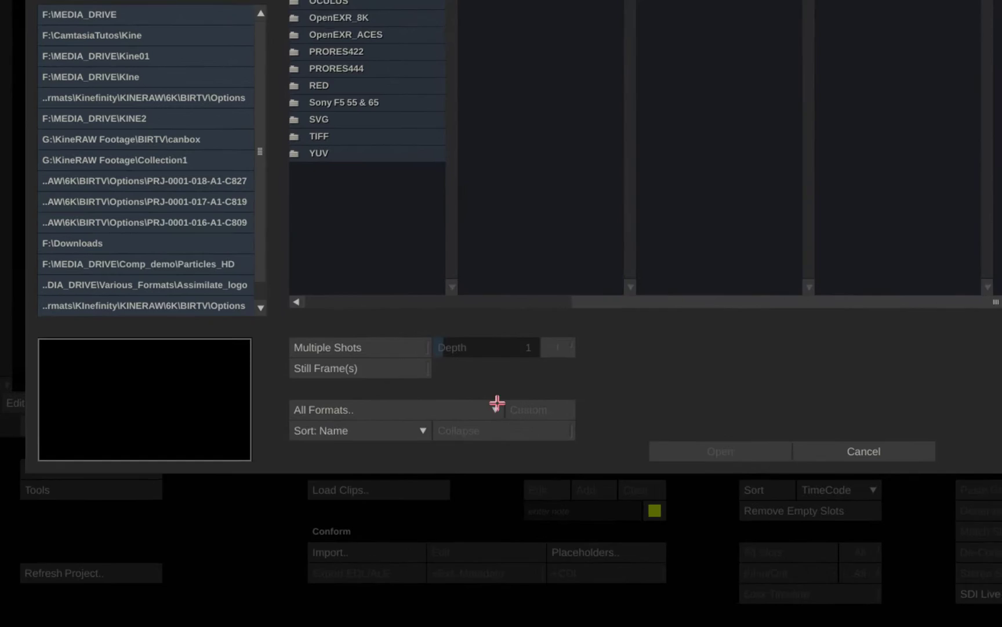
- Keep the All Formats filter and load clips C809, C819 and C827
click(496, 404)
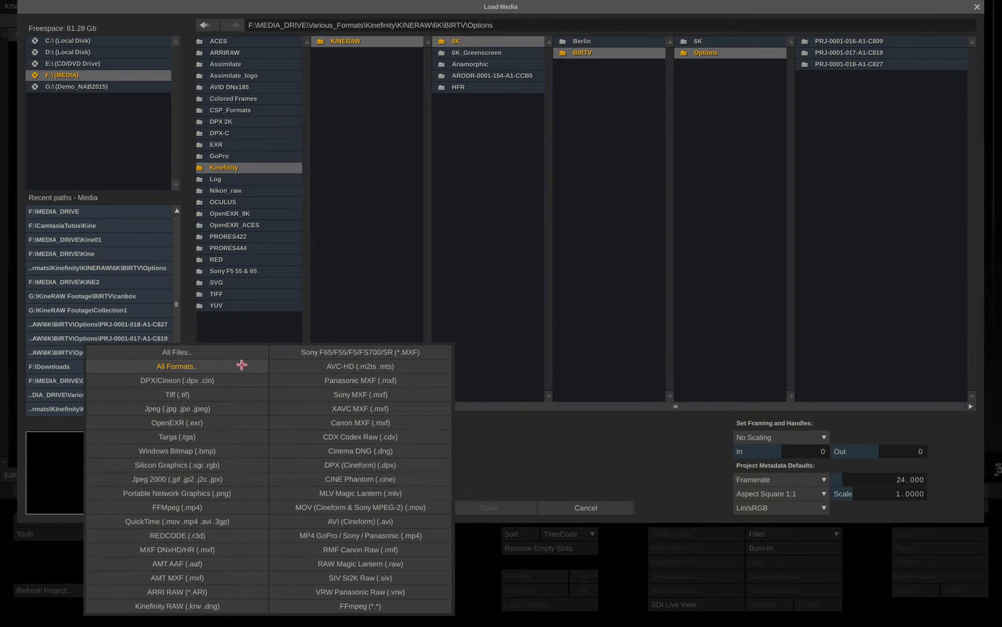
click(242, 364)
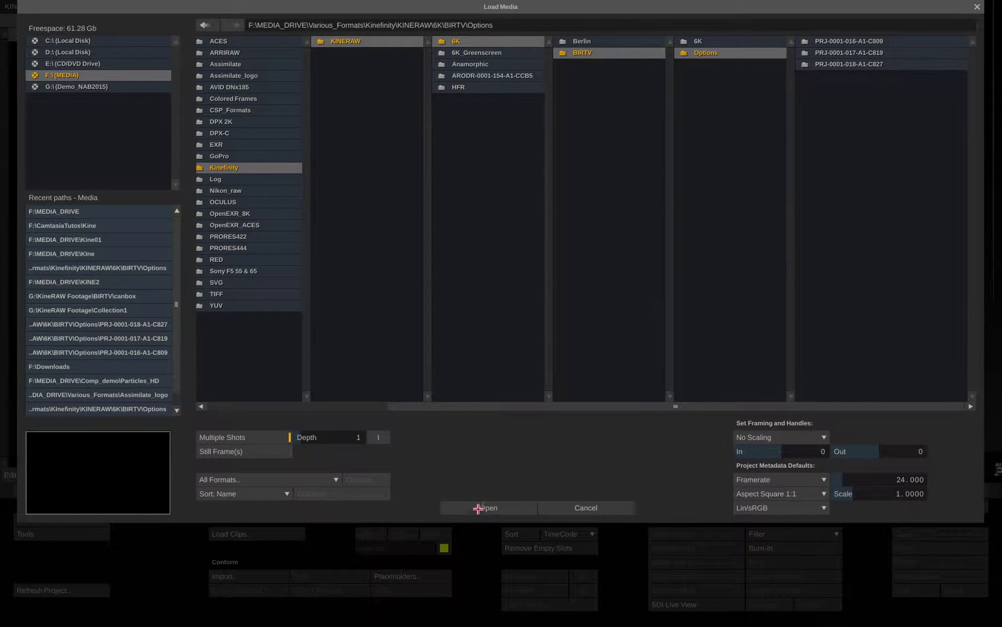
click(478, 508)
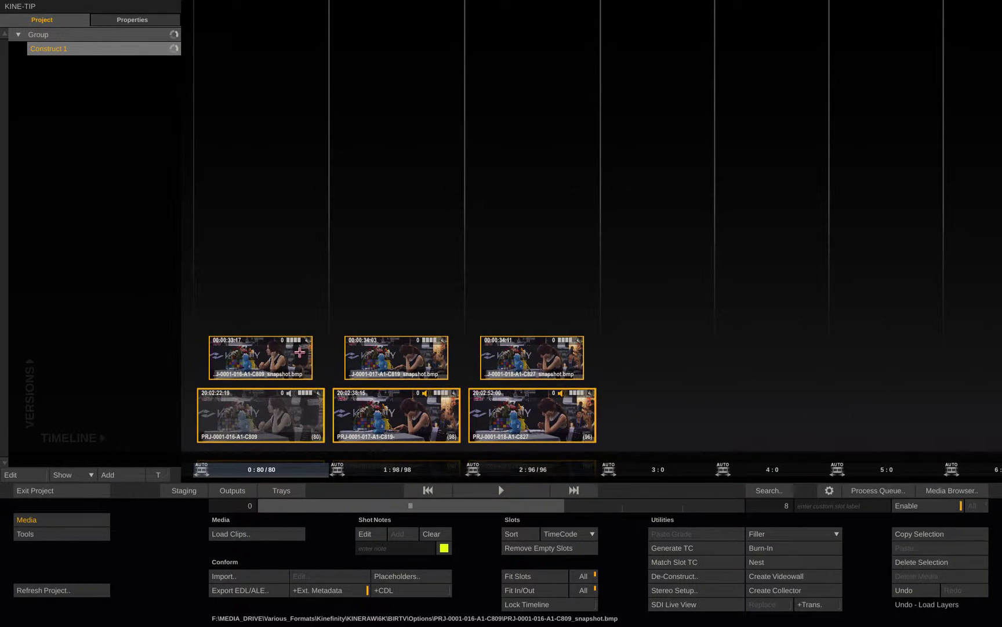
- Clear the selection of the three clips and their snapshots in Construct 1
click(597, 396)
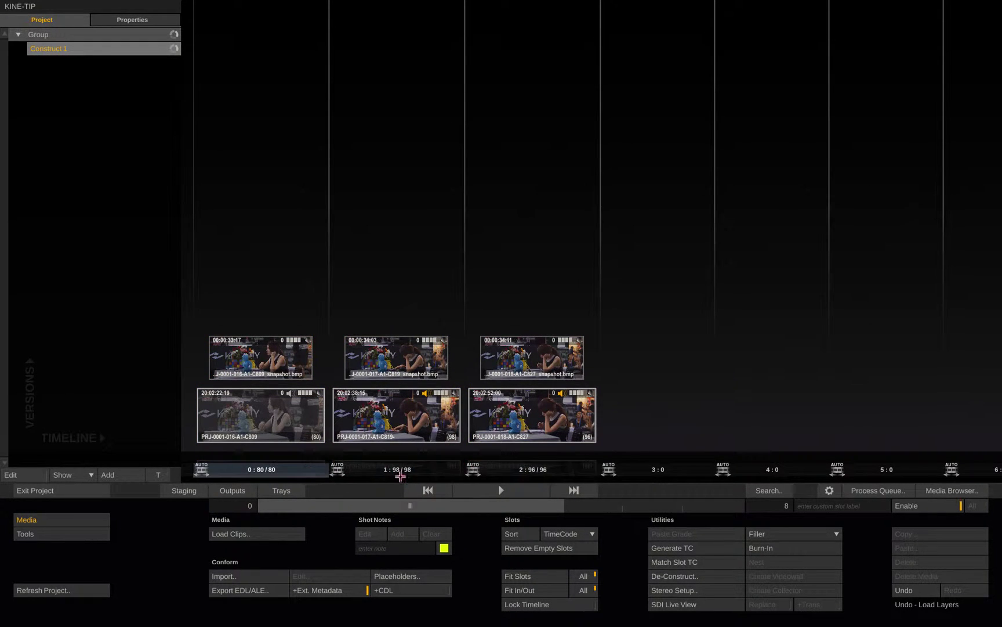
- Open clip C809 in the Player, fit the frame, and switch to the Matrix module
click(503, 492)
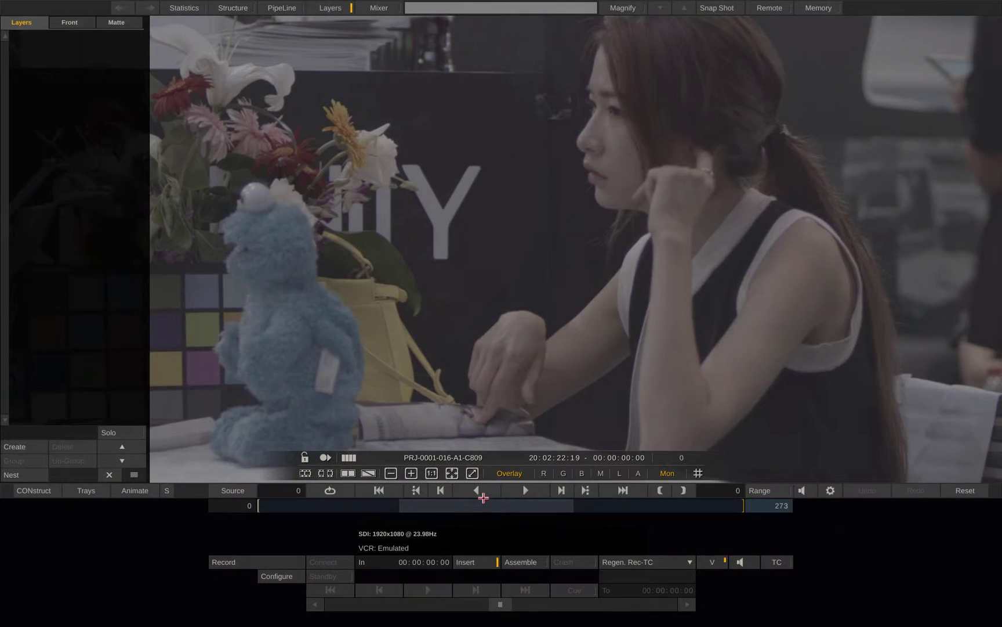
click(452, 473)
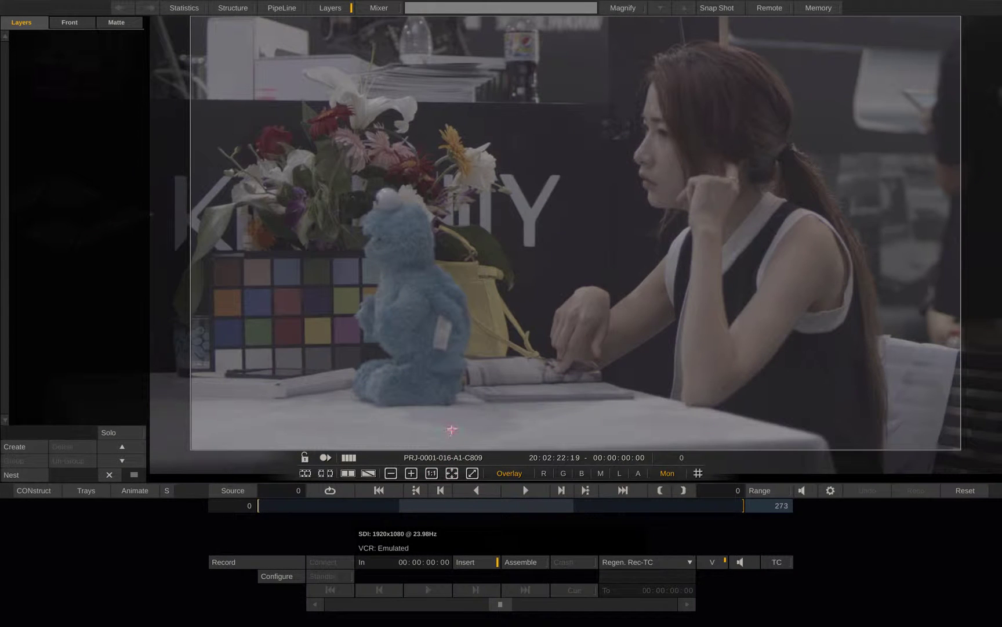
right_click(457, 333)
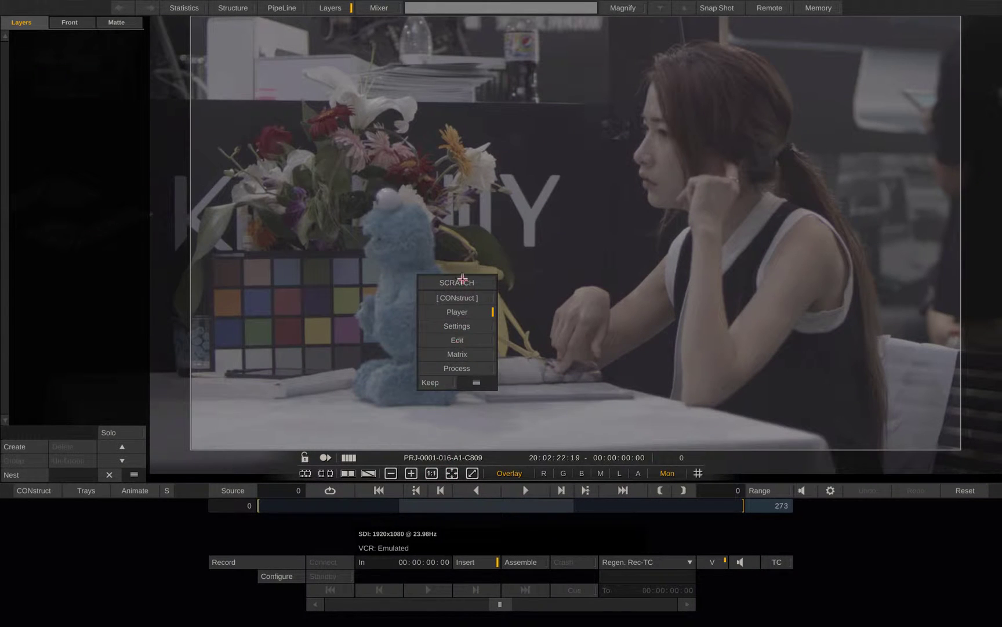
click(461, 352)
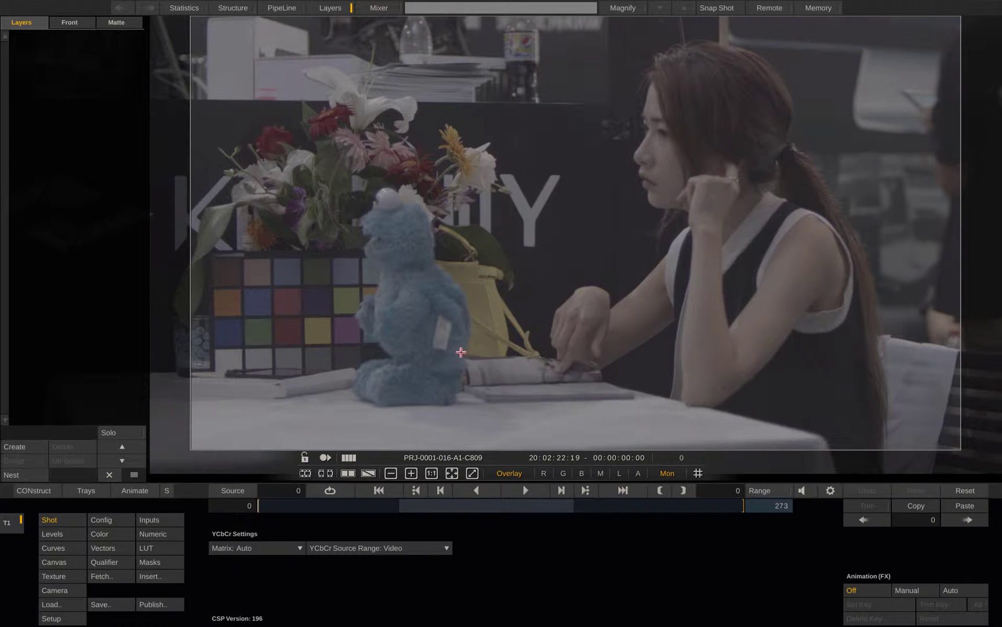
- Hide the Layers panel and reposition the image in the viewer
scroll(535, 296, down, 2)
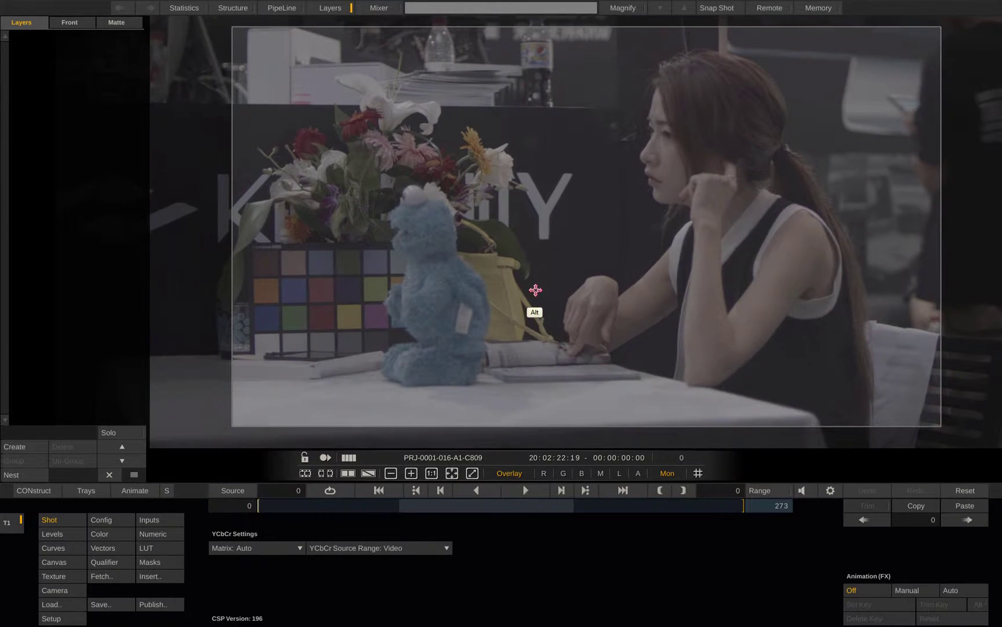
key(l)
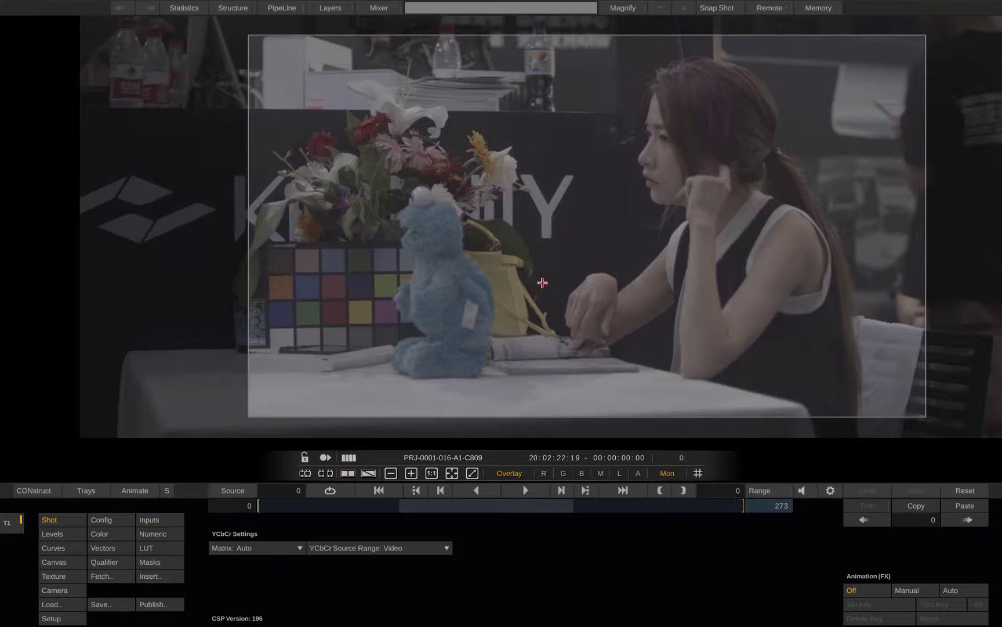
drag(541, 280, 510, 289)
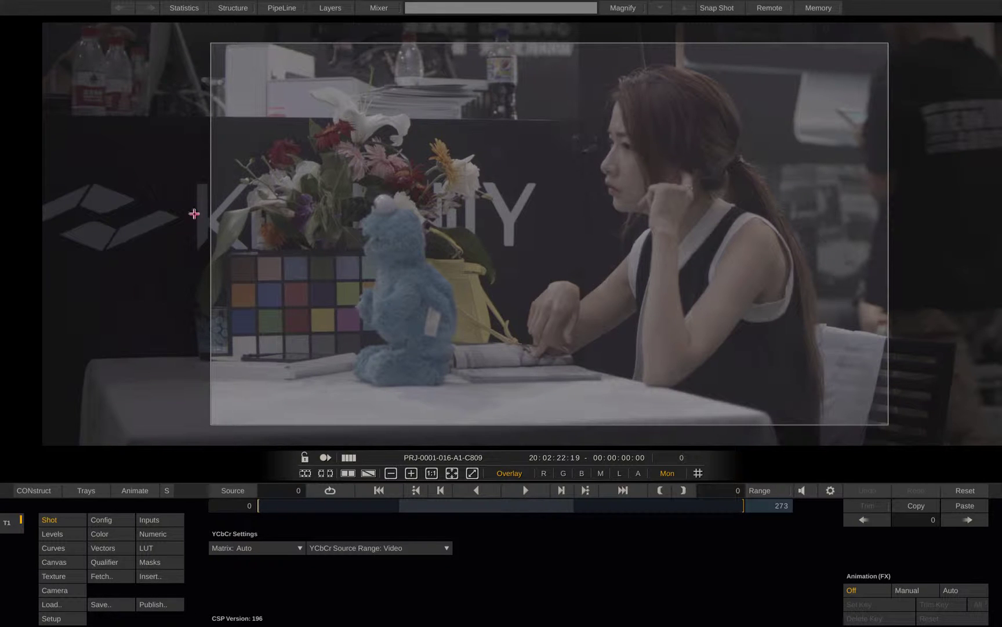
- Match Construct 1's output to C809's 2880x1200, 25 fps format via the output node
click(52, 497)
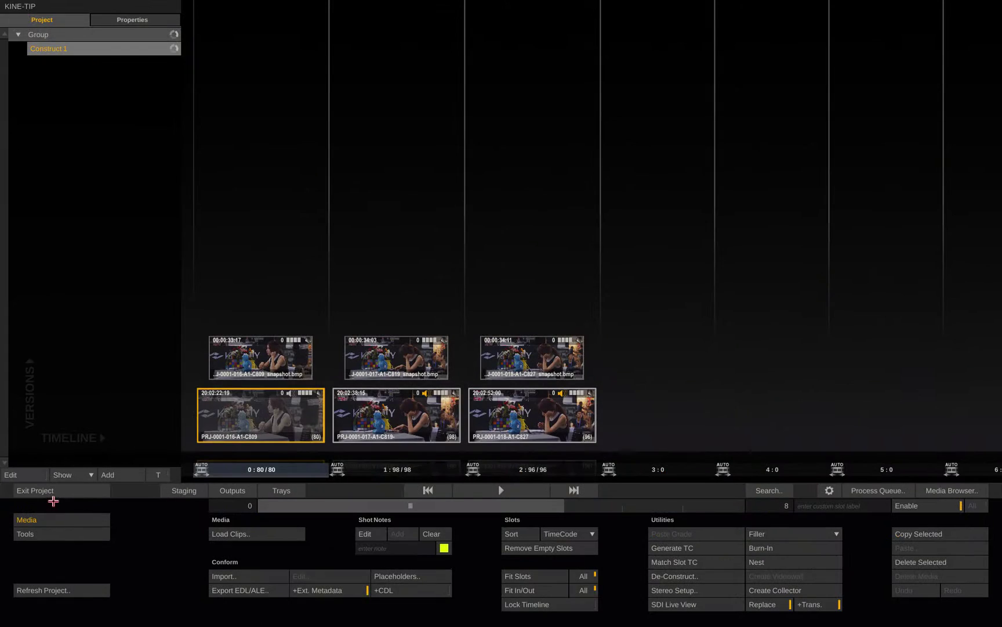
drag(274, 420, 243, 491)
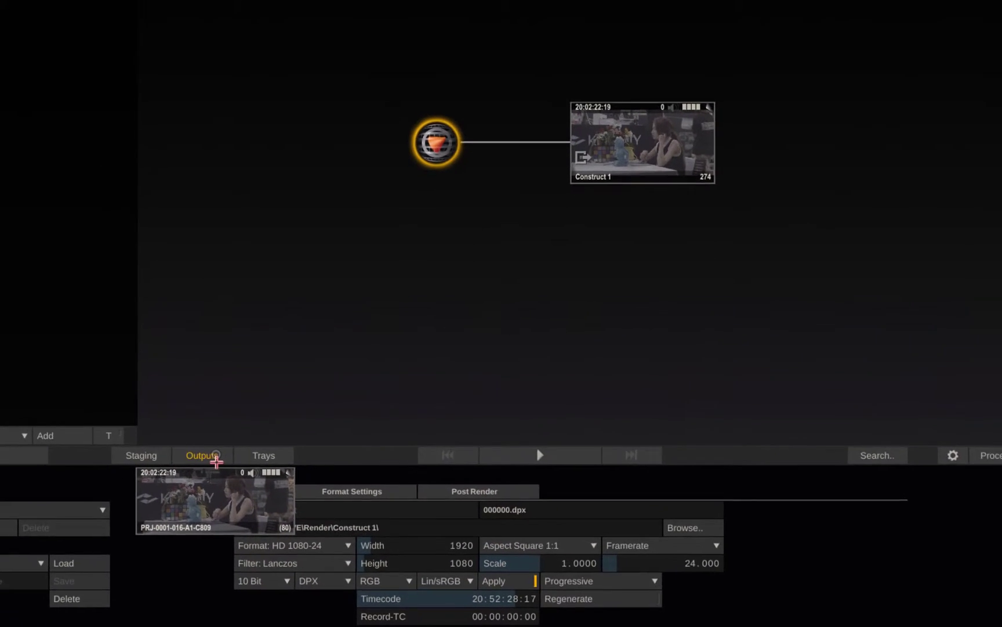
drag(216, 462, 631, 166)
drag(573, 262, 574, 261)
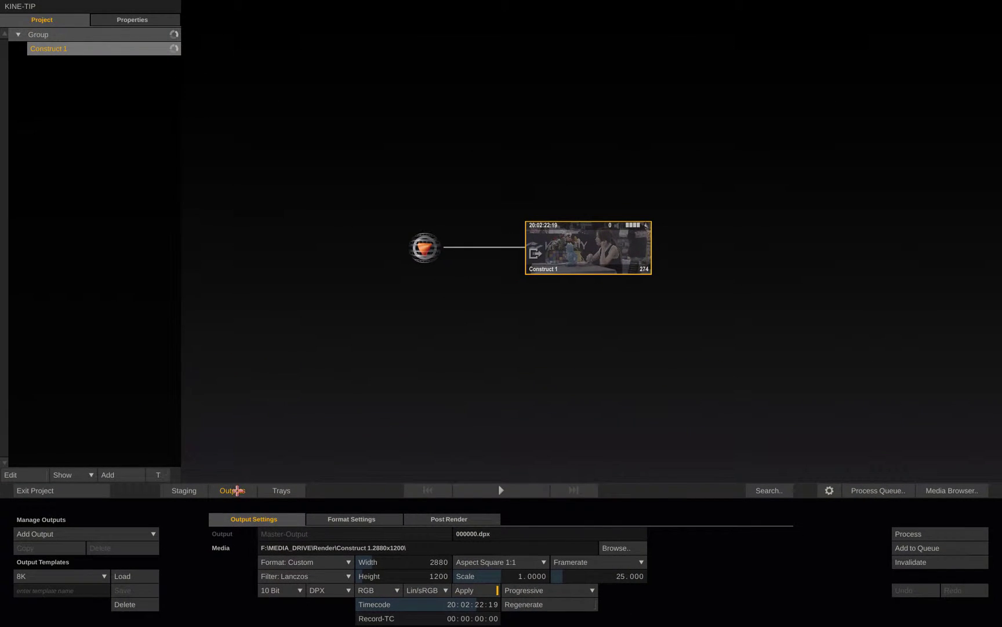
click(235, 491)
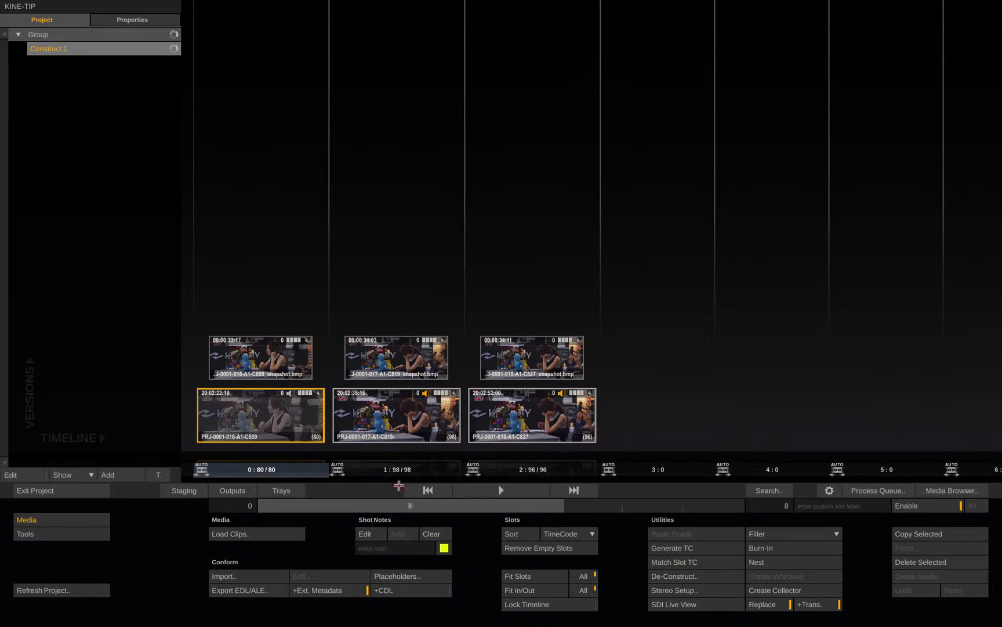
- Compare clip C809 with its on-set snapshot, then scrub forward to C819
click(502, 490)
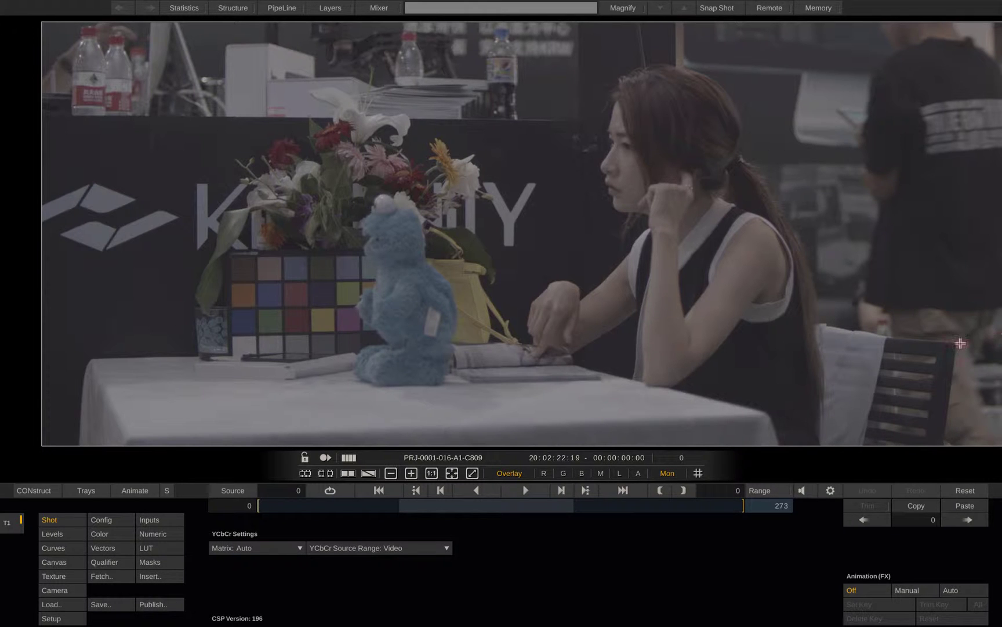
mouse_move(999, 348)
click(877, 475)
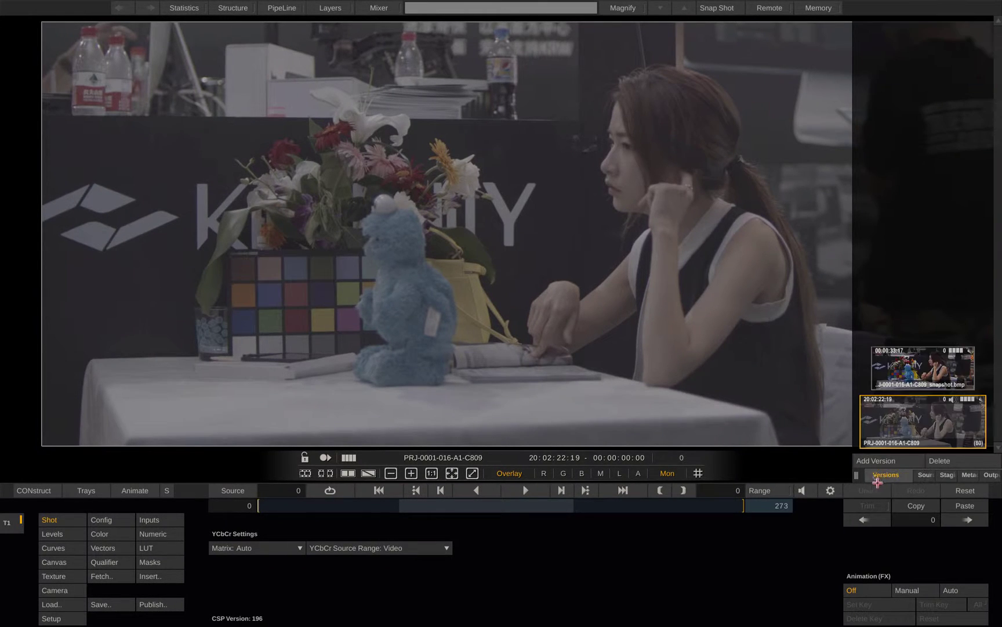
click(914, 369)
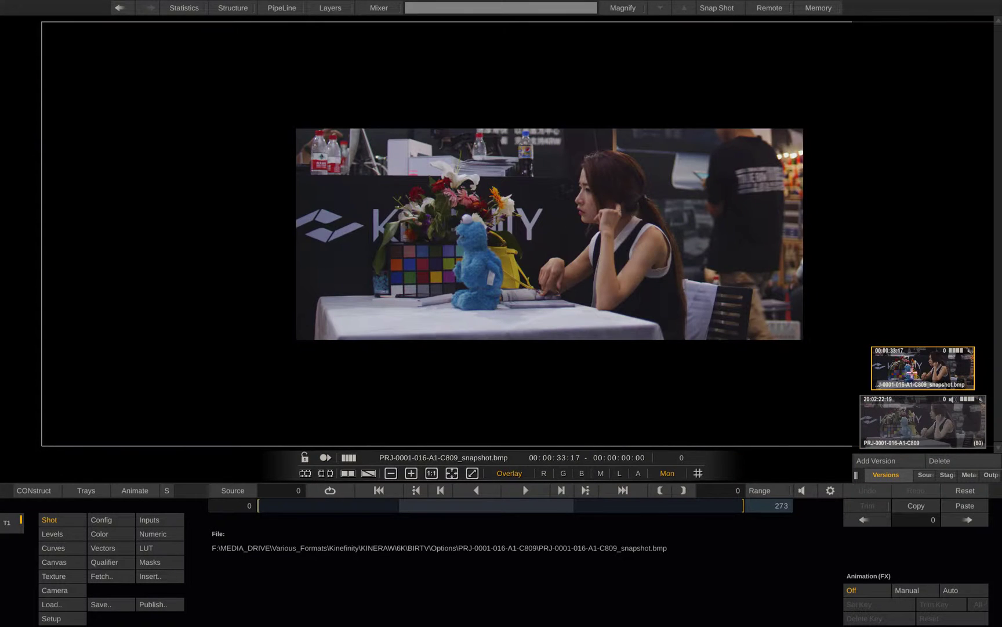
click(904, 429)
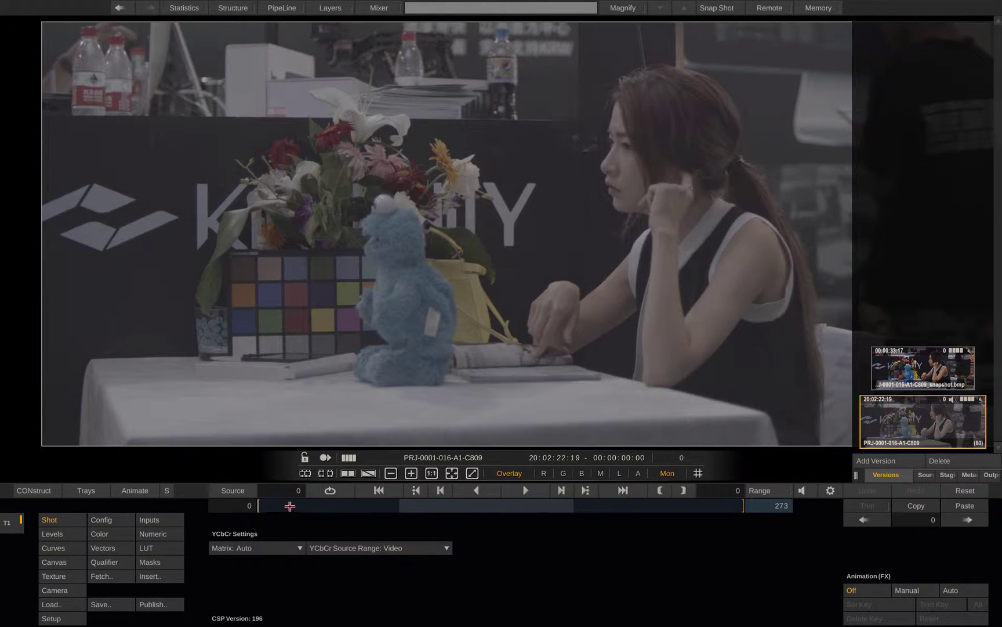
drag(290, 506, 441, 504)
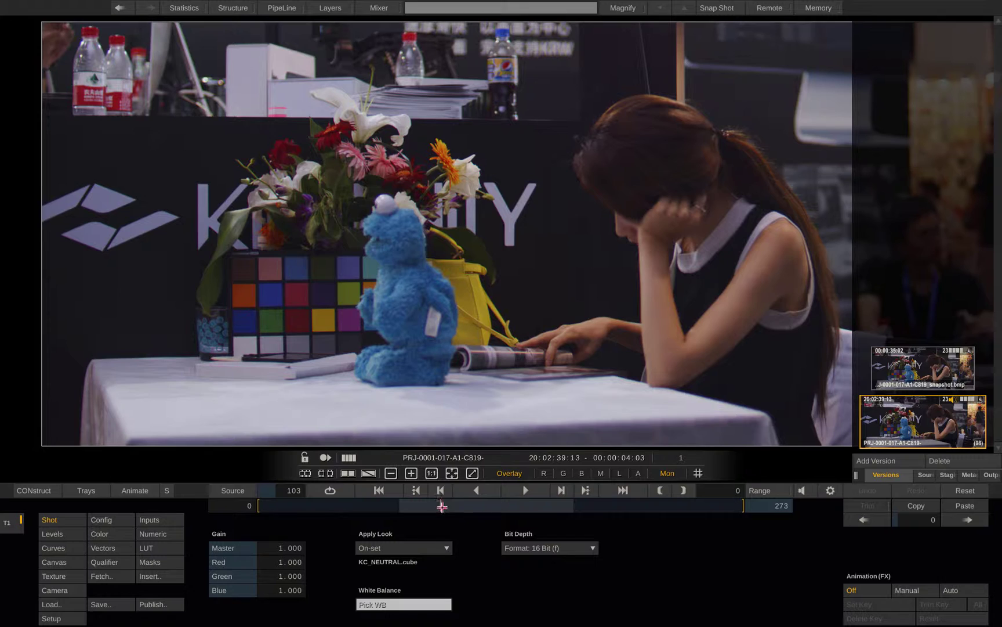
- Compare C819 and C827 against their snapshots, ending on the decoded C827 clip
click(918, 373)
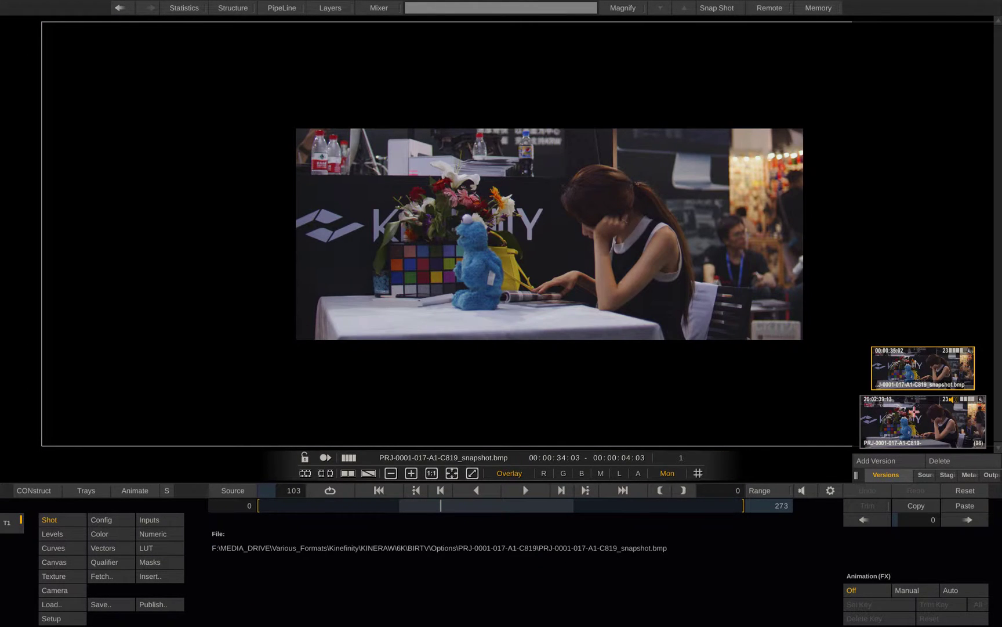
click(913, 411)
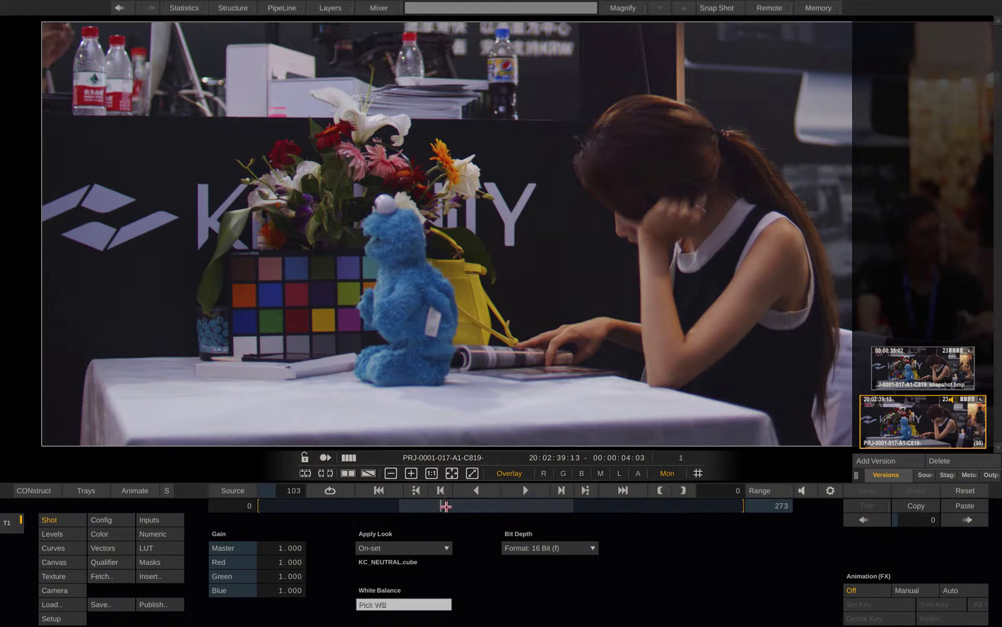
drag(445, 505, 647, 505)
click(899, 368)
click(897, 420)
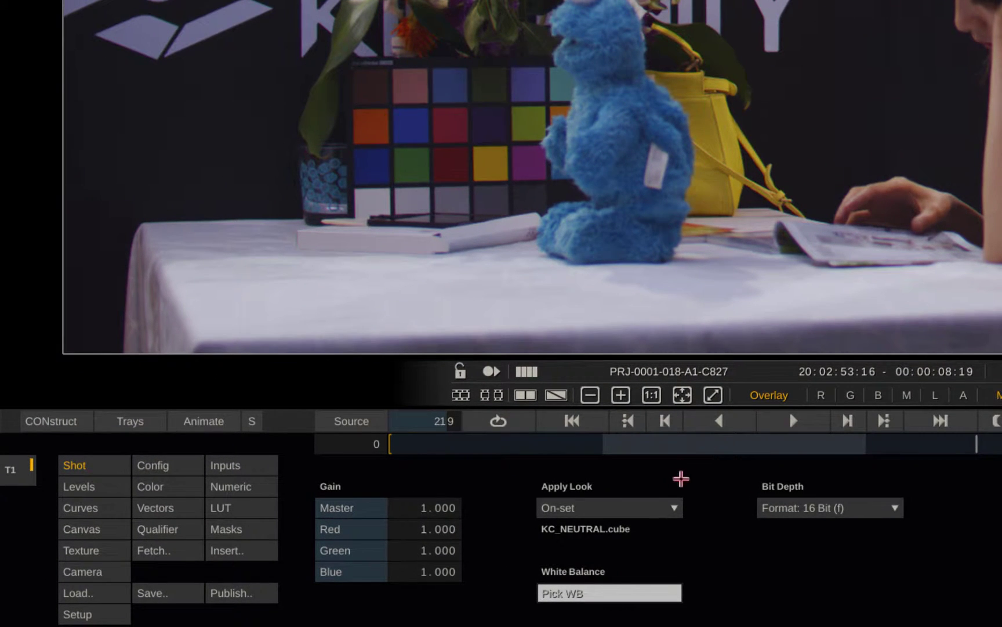
- Try the Neutral, Flat and Camera Raw decode looks in Apply Look
click(674, 504)
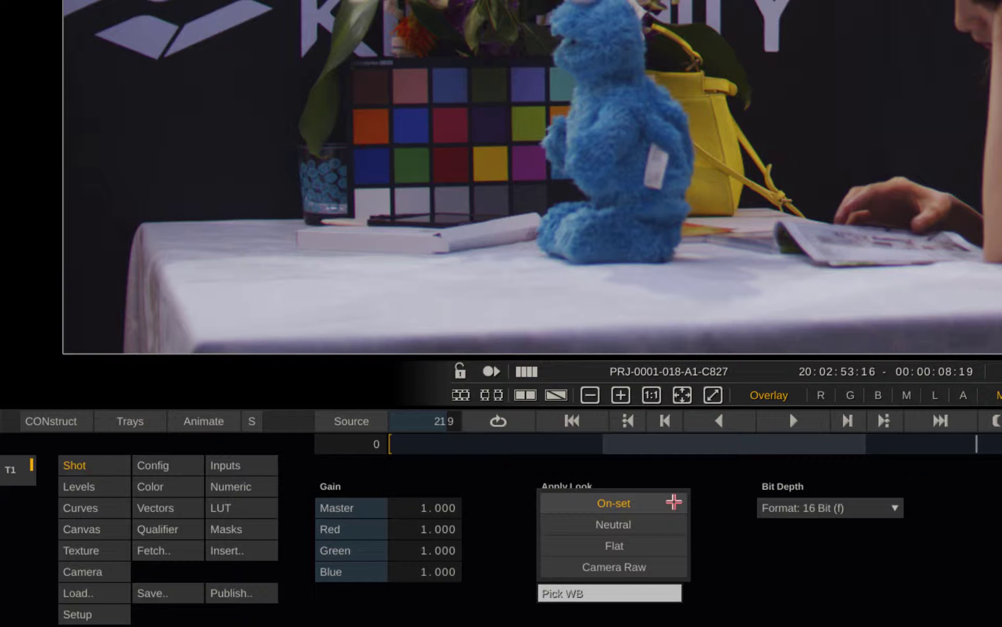
click(675, 496)
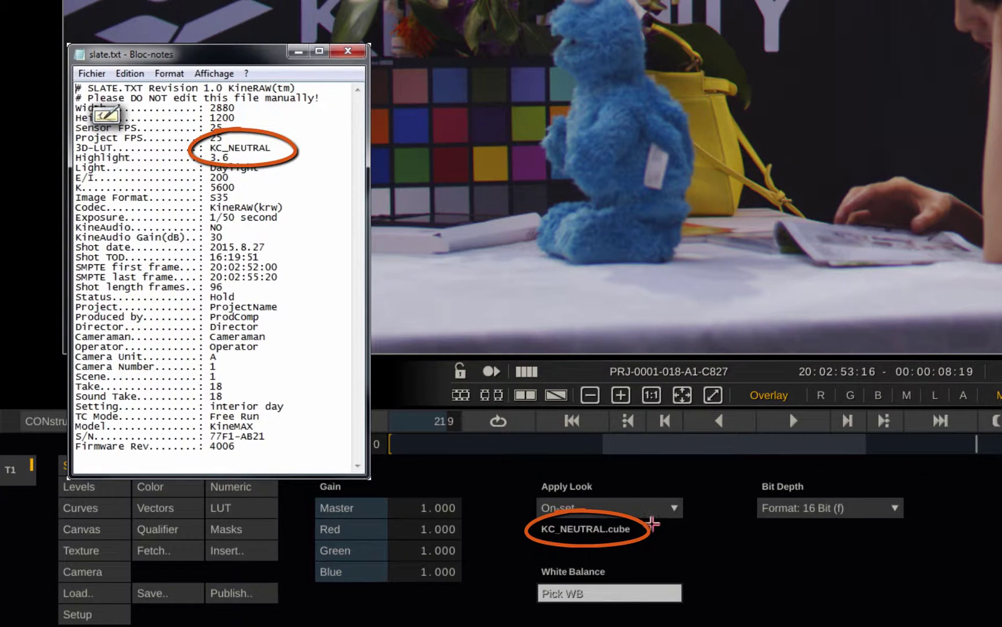
click(672, 508)
click(666, 527)
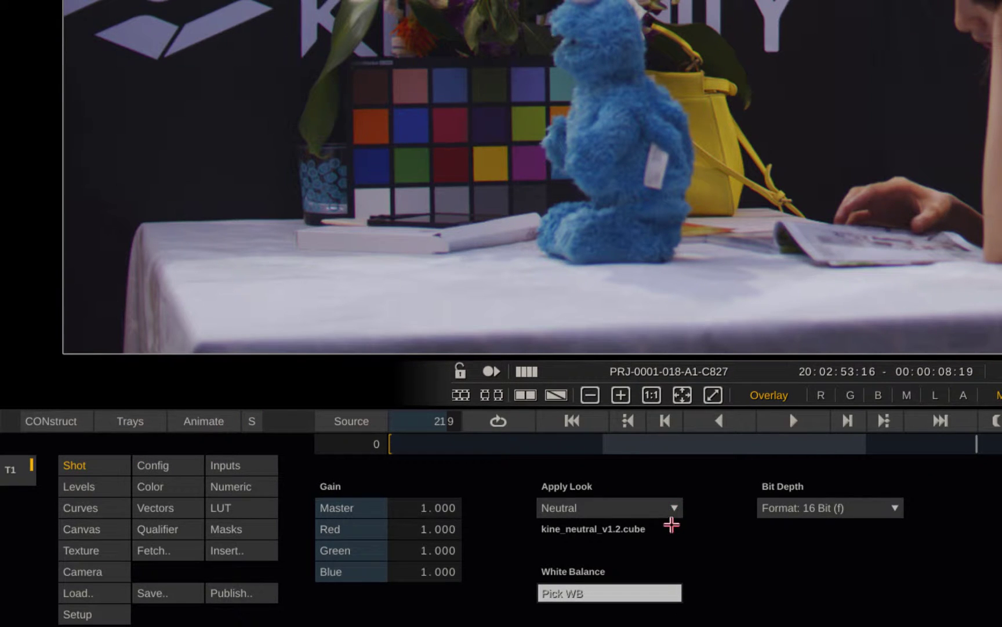
click(673, 508)
click(672, 527)
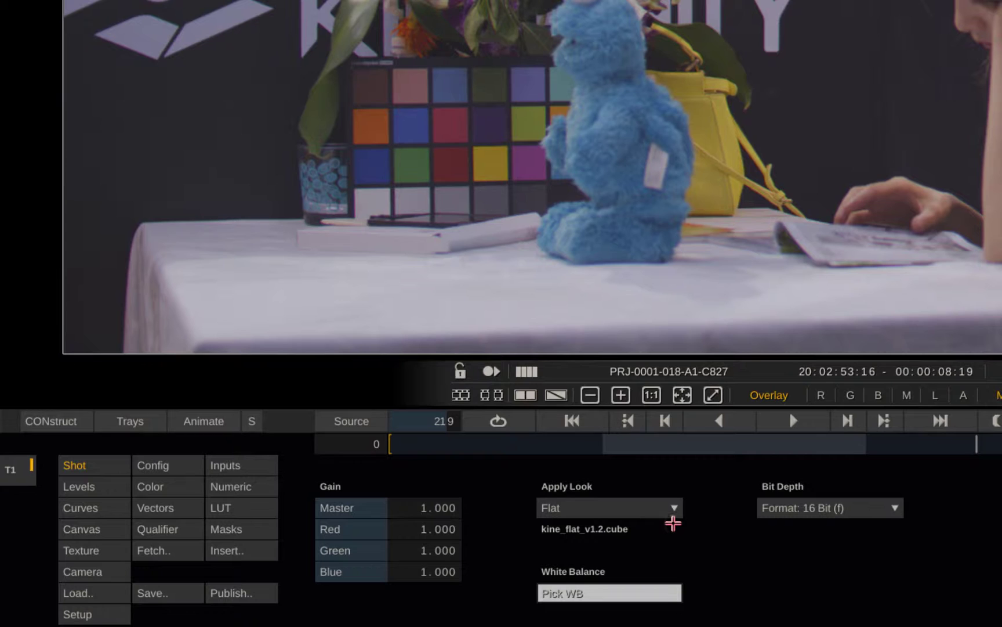
click(676, 510)
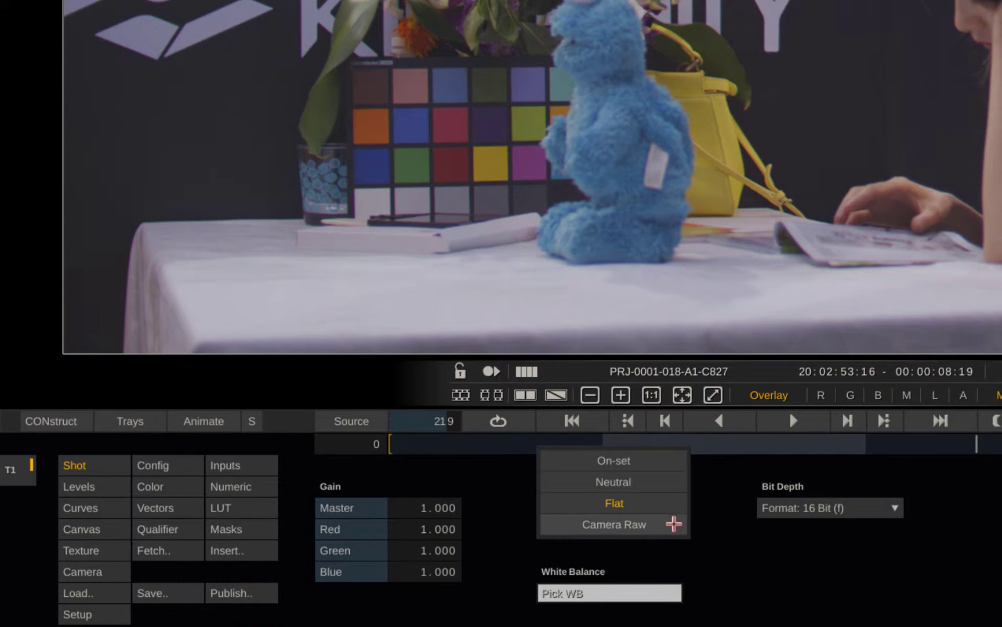
click(672, 524)
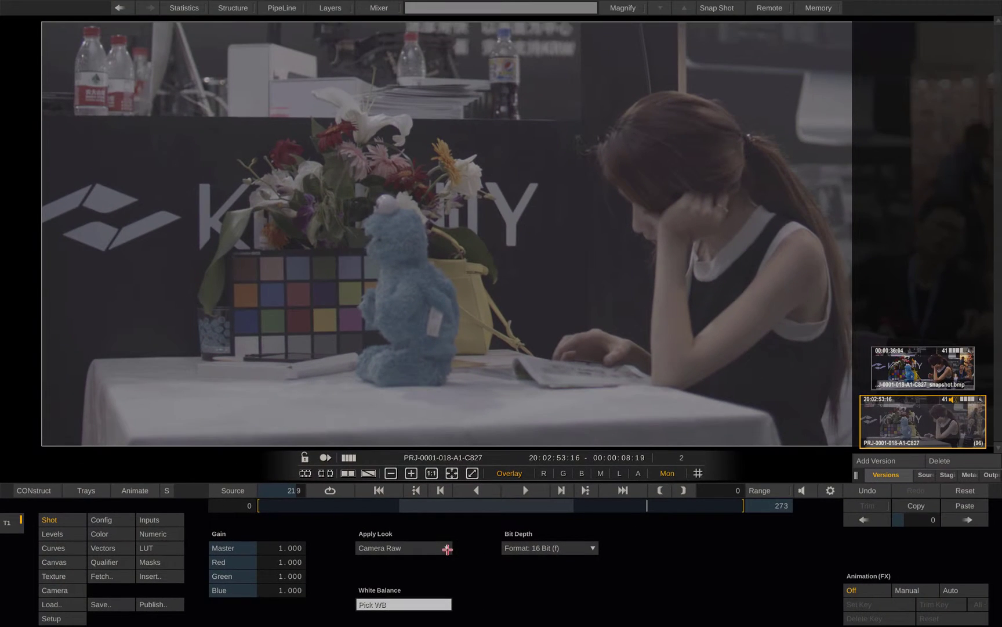
- Revert the look to On-set, then keep On-set for clip C819 too
click(447, 548)
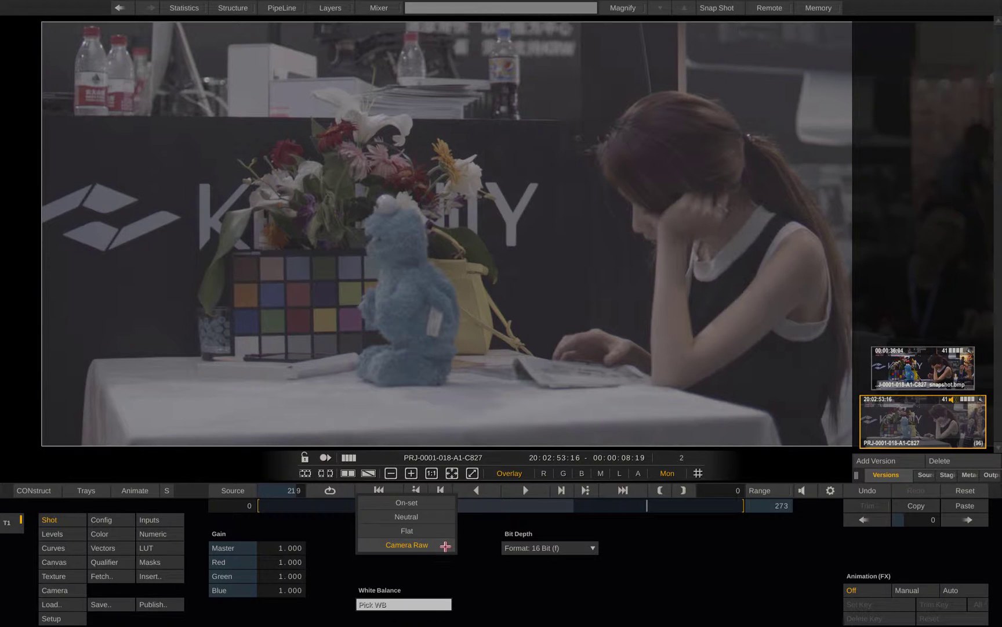
click(442, 503)
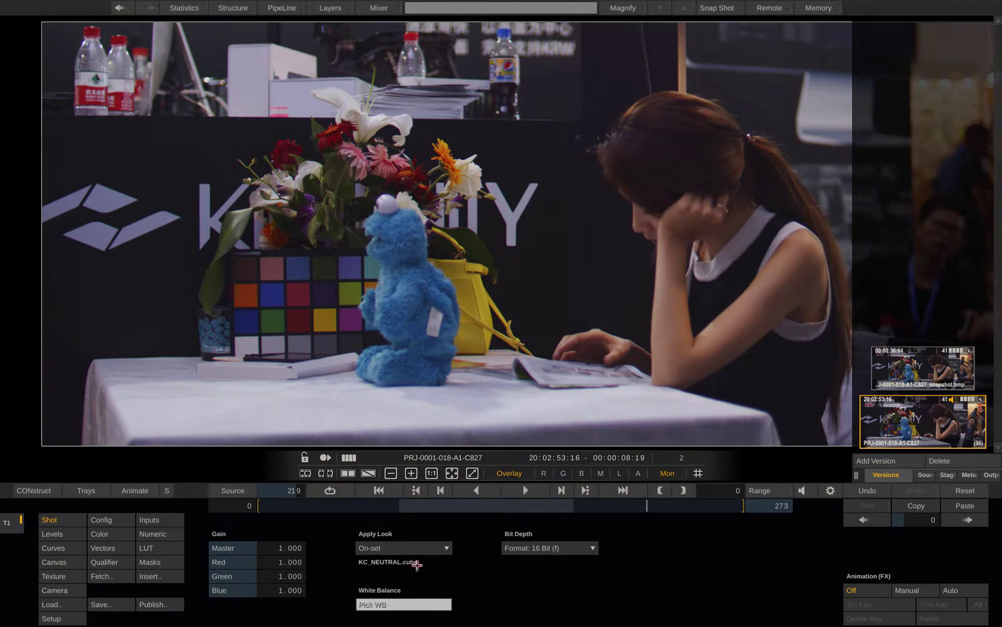
drag(648, 504, 612, 508)
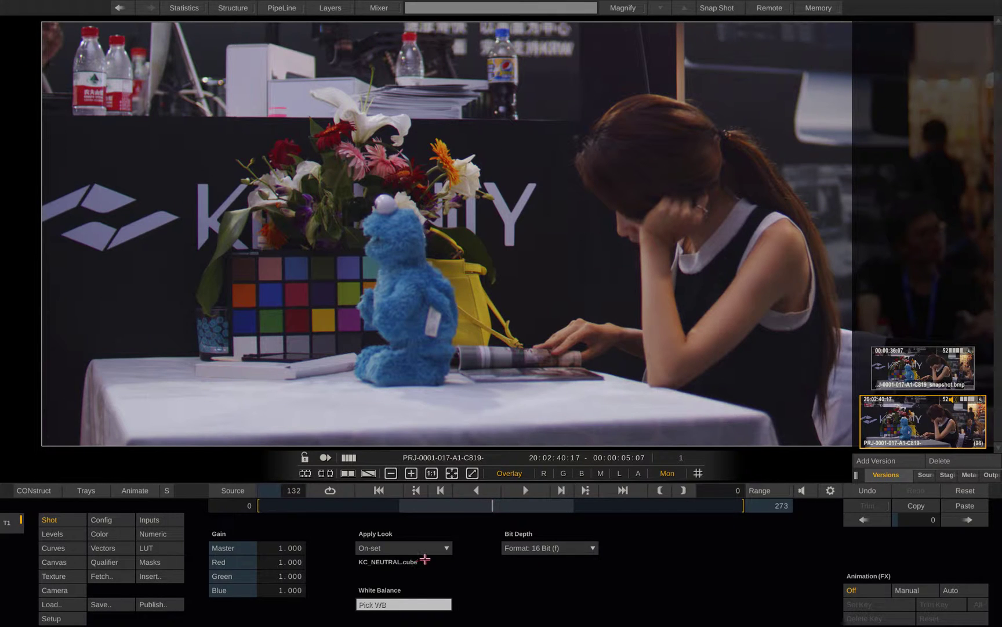
click(447, 547)
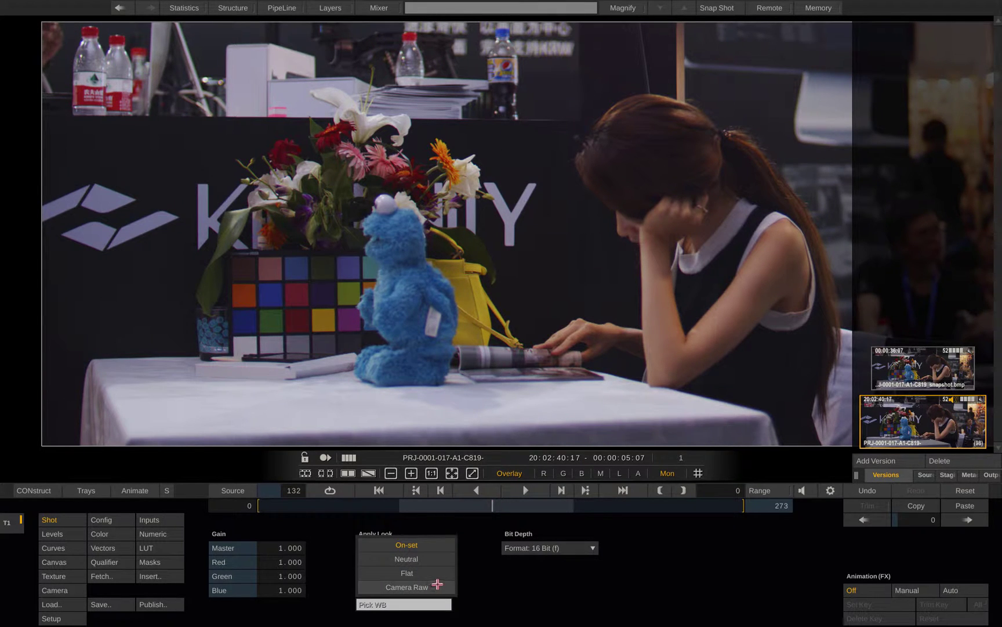
click(448, 543)
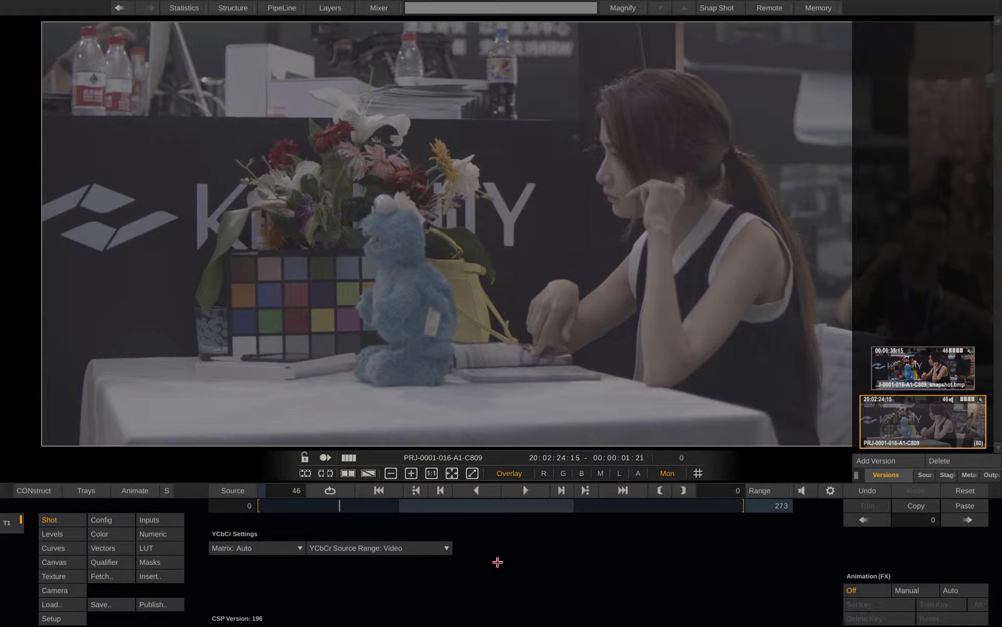
- Load KC_NEUTRAL.cube from C809's Options folder as its custom Source Mapping LUT
click(120, 521)
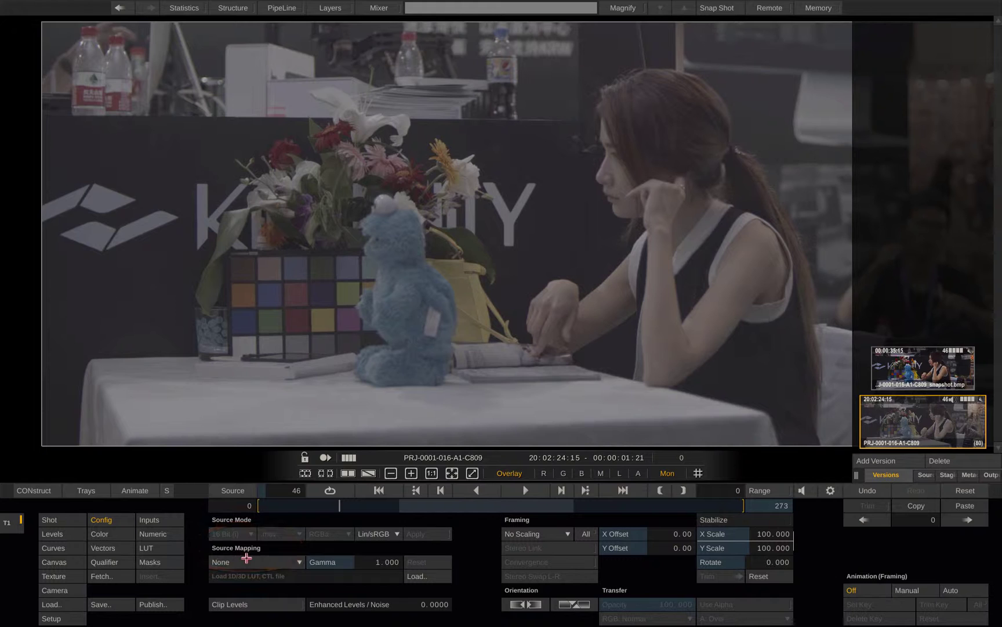
click(420, 575)
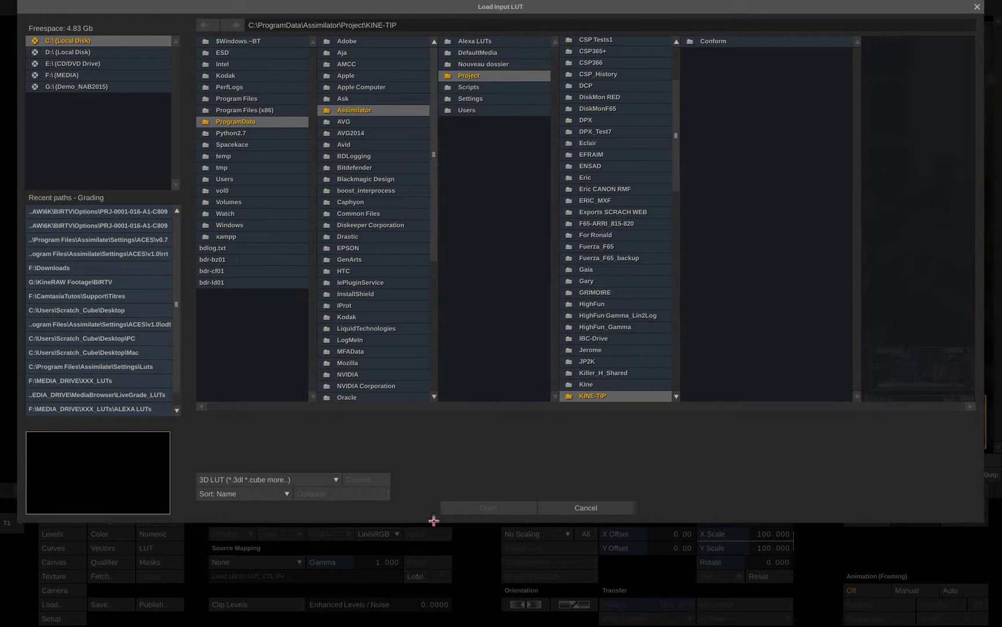
click(167, 218)
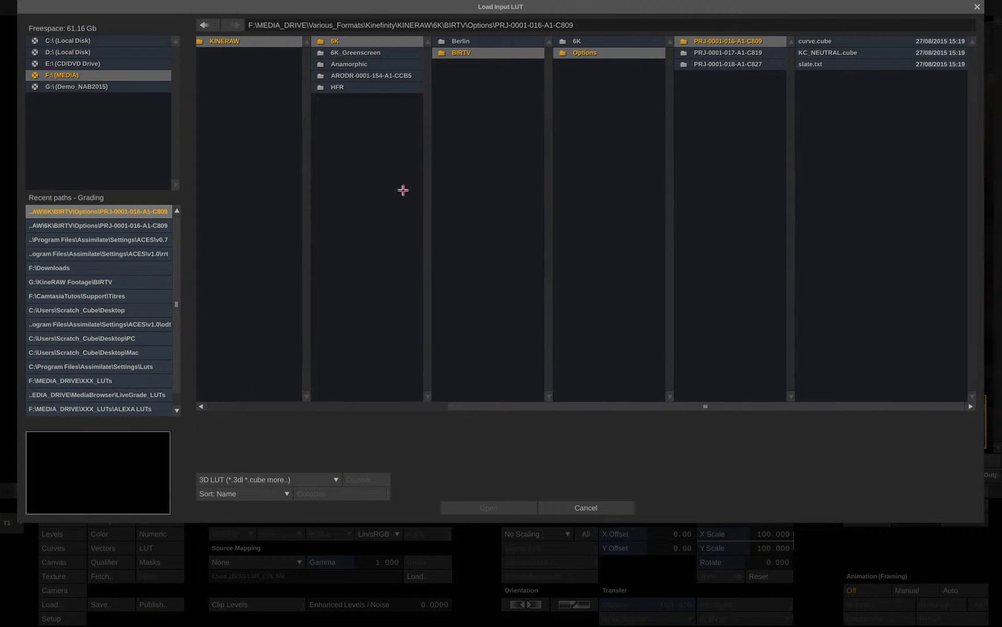
click(855, 53)
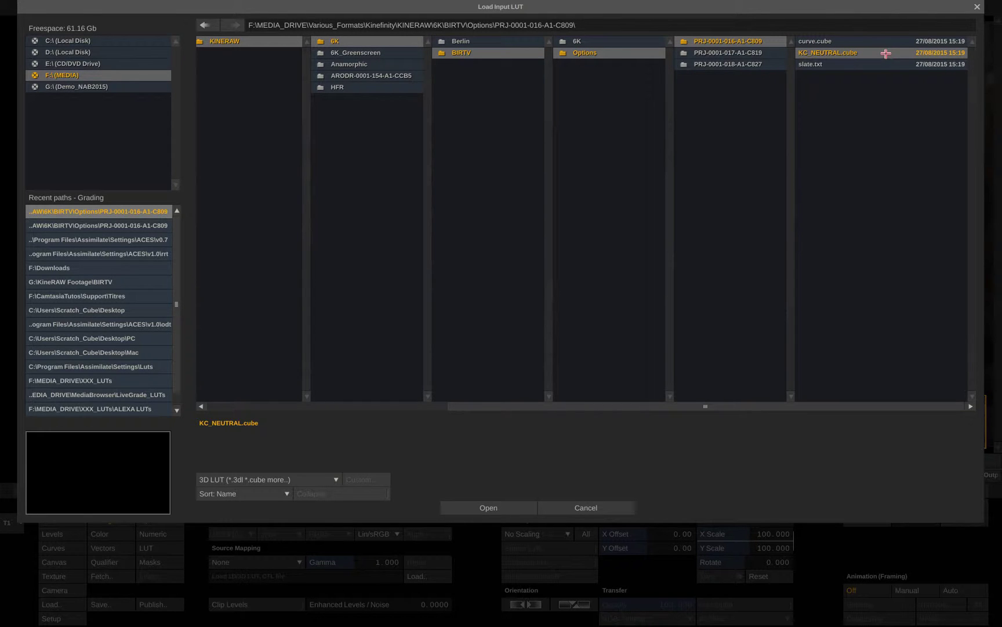
click(488, 508)
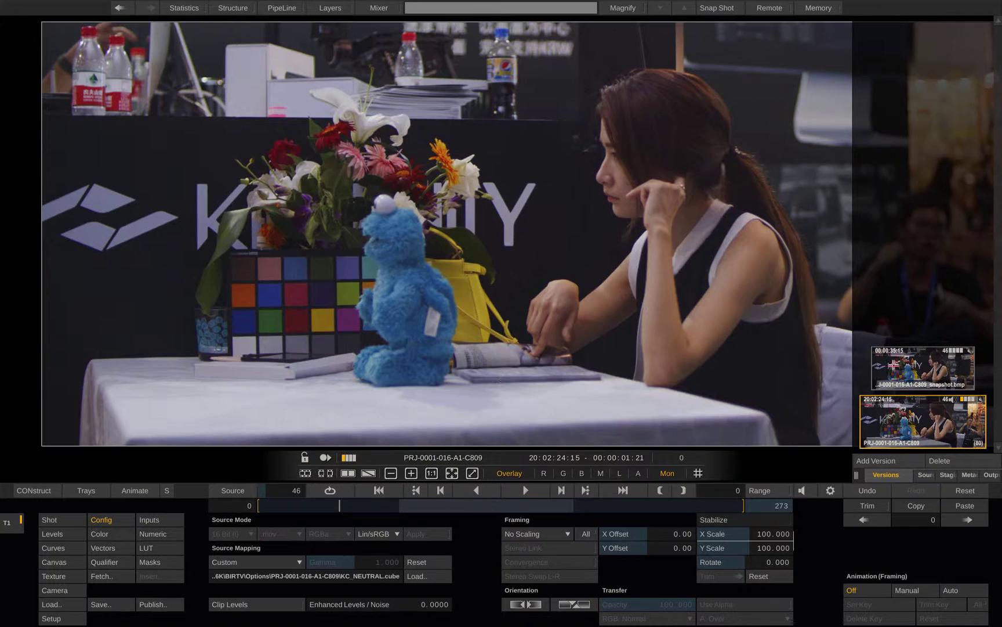
- Check C809's snapshot, return to the graded version, and show the clip tray
click(894, 365)
click(898, 419)
click(308, 474)
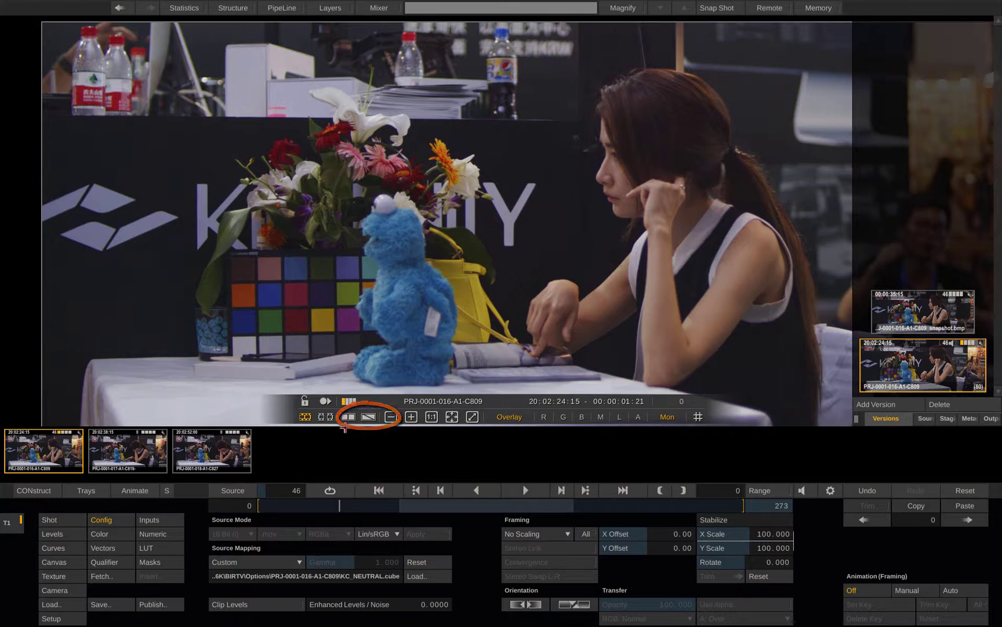
- Turn on the A/B wipe and compare graded C809 against C819
click(368, 416)
drag(552, 242, 479, 244)
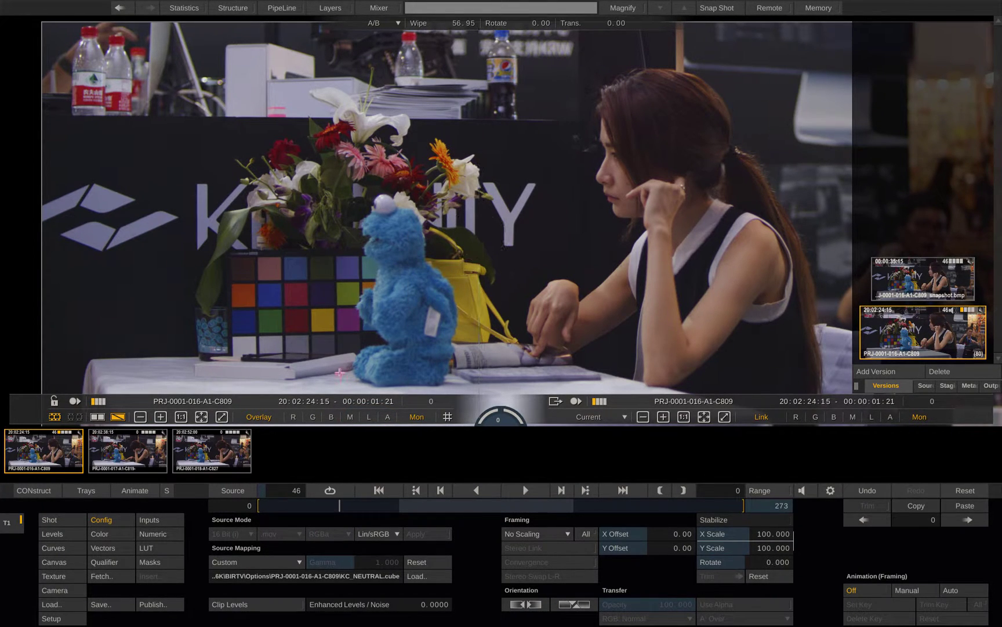
drag(156, 455, 750, 193)
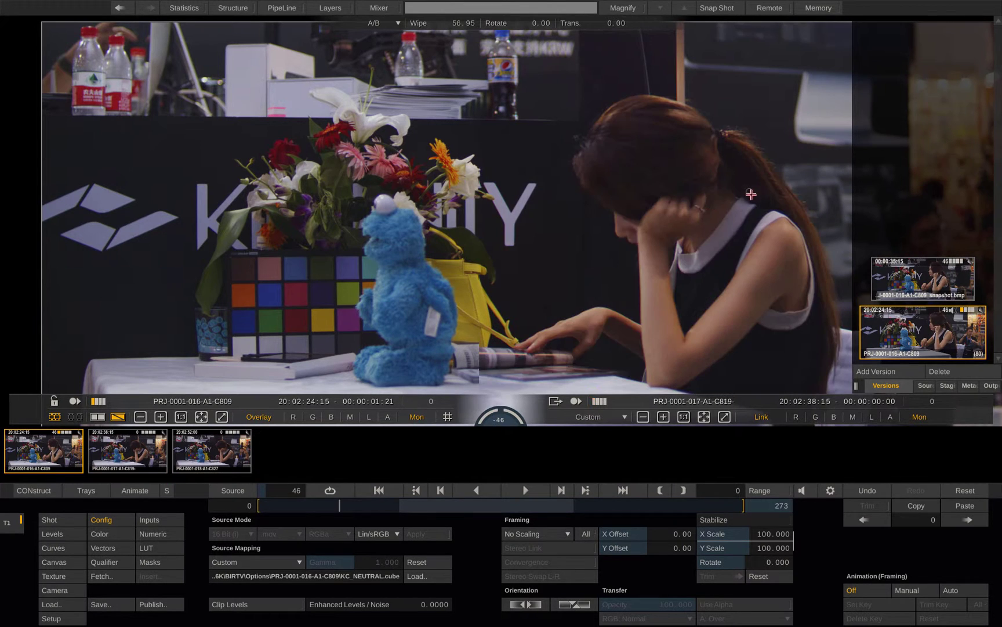
drag(453, 249, 638, 238)
drag(733, 258, 525, 254)
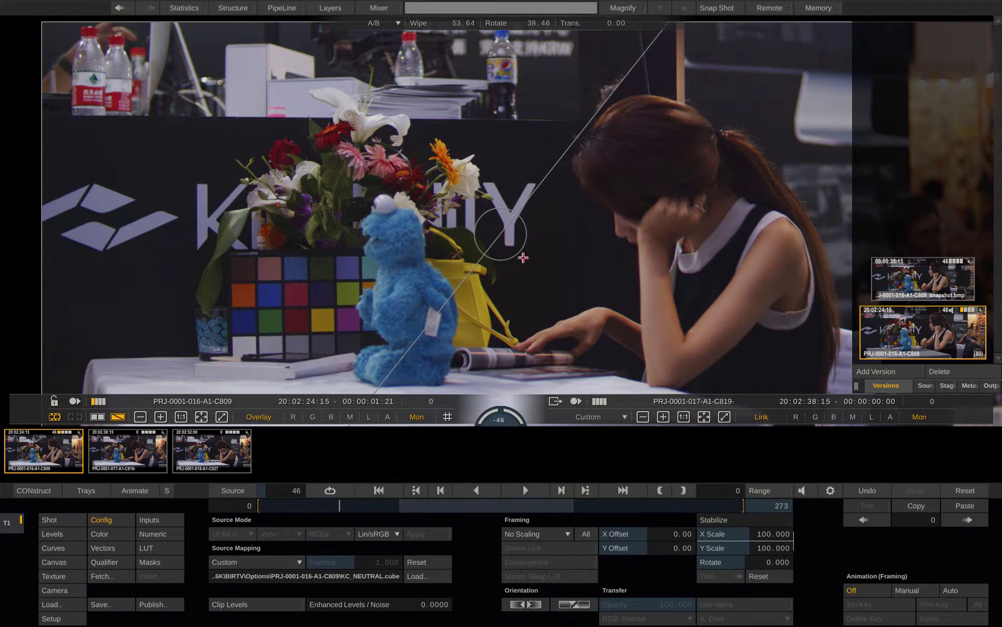
- Wipe-compare C809 against C827, then turn the A/B wipe off
drag(222, 450, 703, 254)
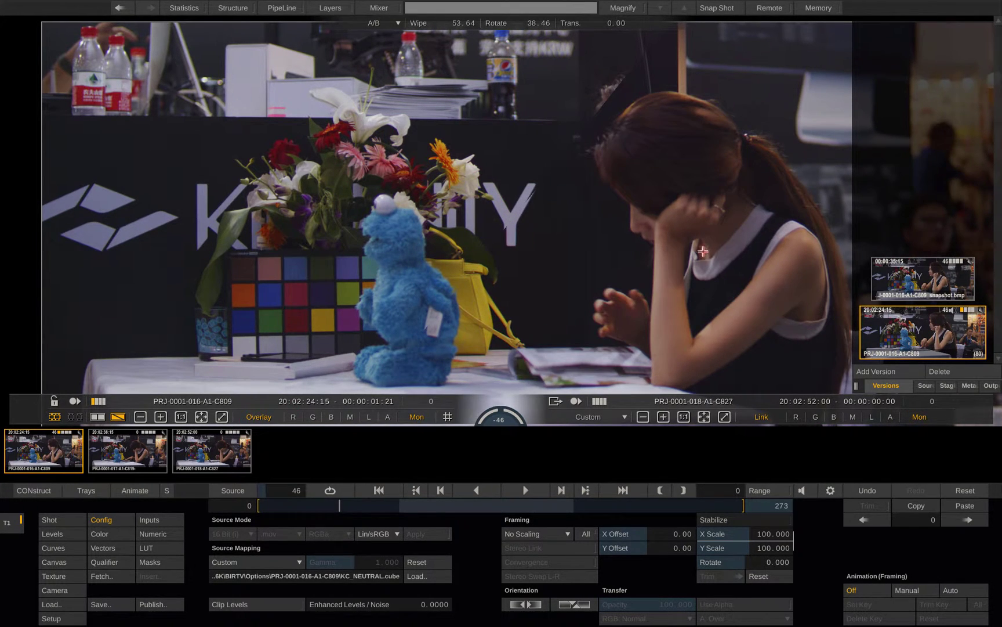
mouse_move(509, 225)
mouse_down()
mouse_move(557, 227)
mouse_move(509, 228)
mouse_up()
drag(628, 270, 479, 273)
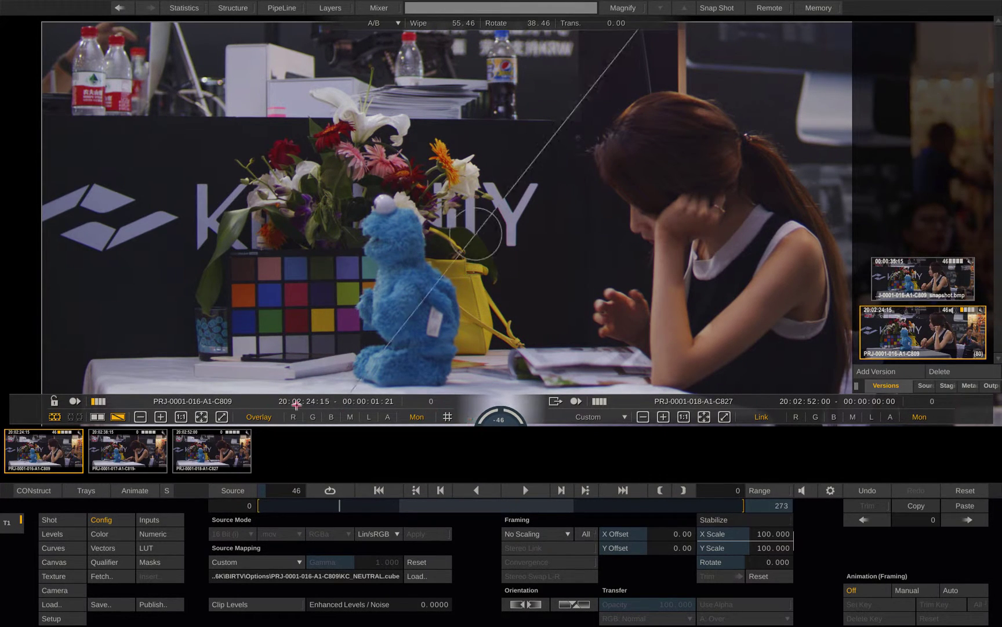
click(122, 416)
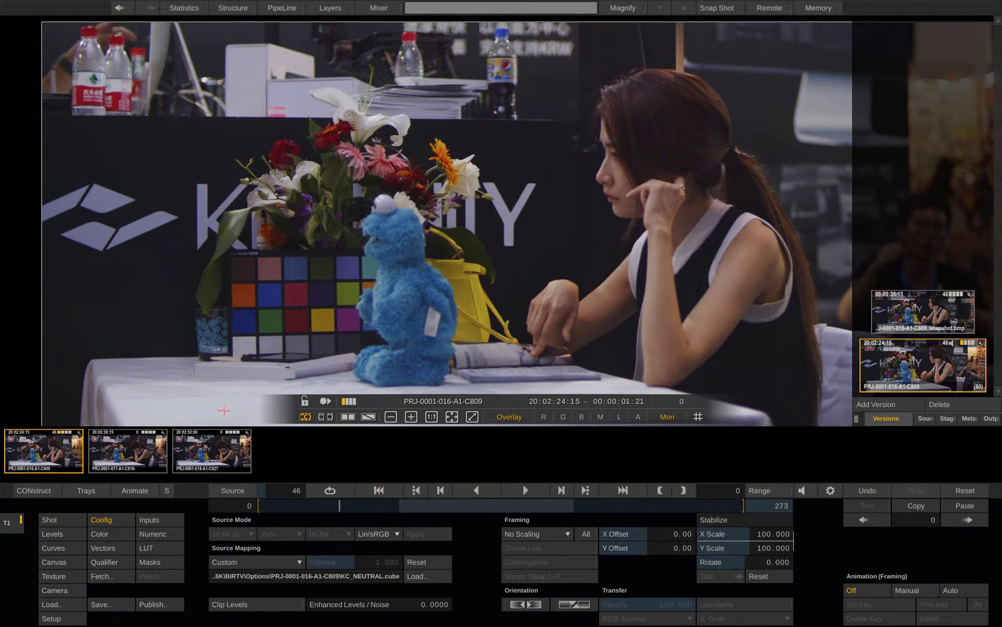
- On the construct page, browse the G: drive to KineRAW Footage\BIRTV\canbox
click(58, 492)
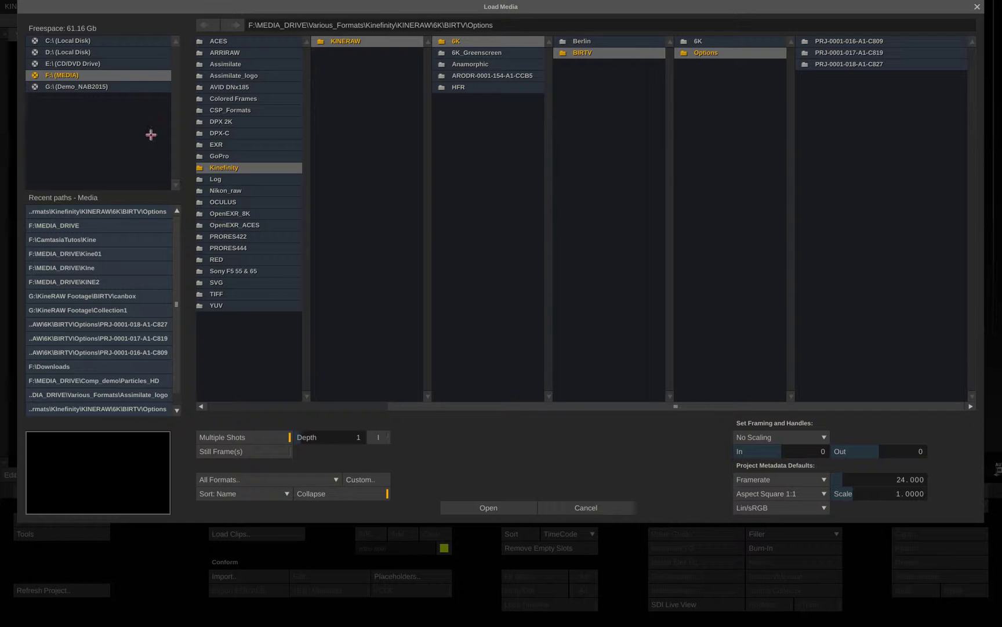
click(124, 87)
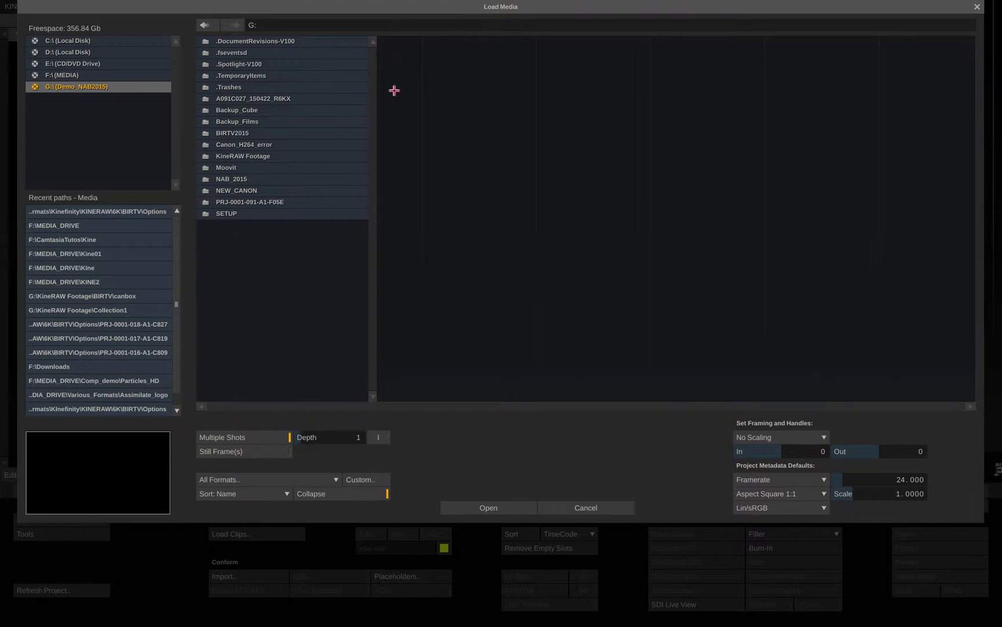
click(319, 156)
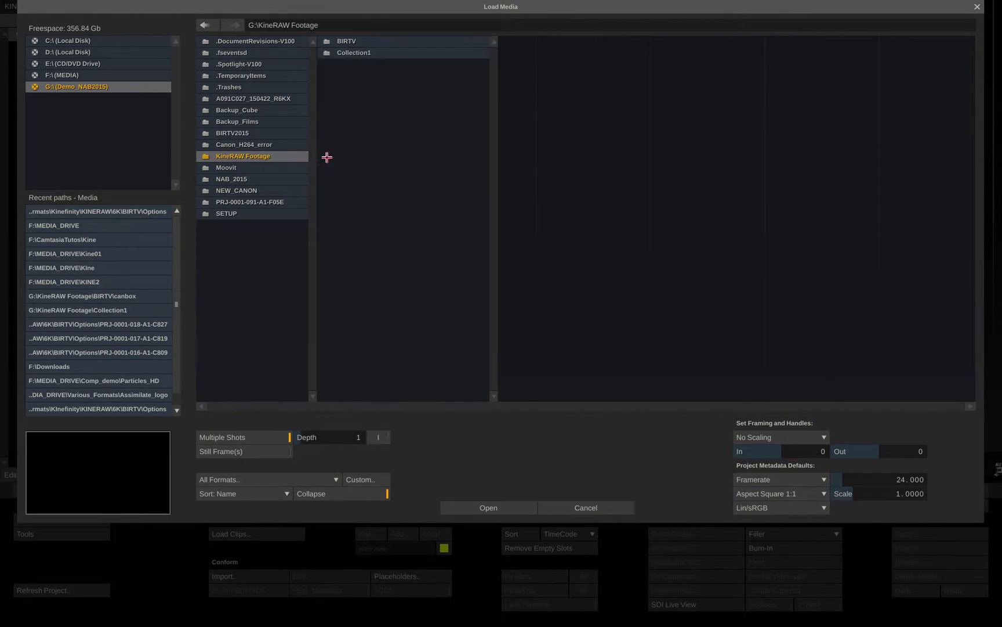
click(409, 41)
click(470, 42)
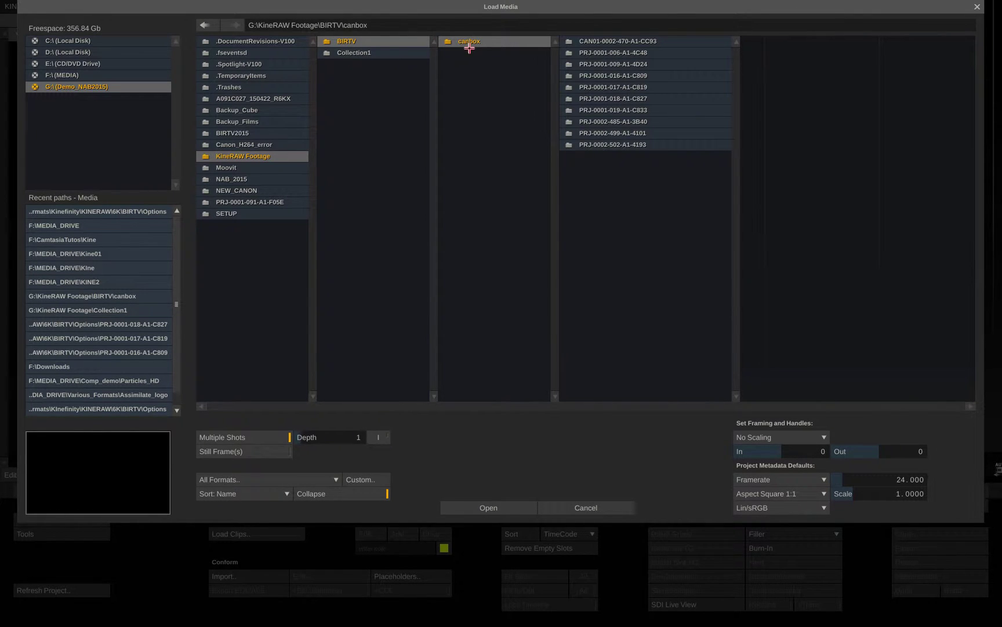
- Filter for Kinefinity RAW files at folder depth 10 and load them into Construct 2
click(324, 483)
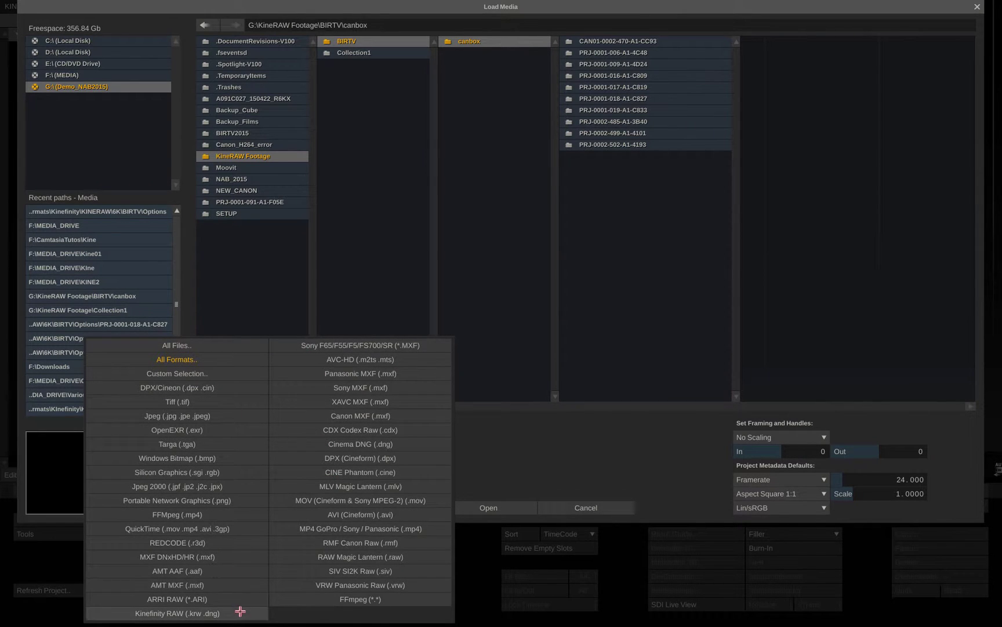
click(241, 613)
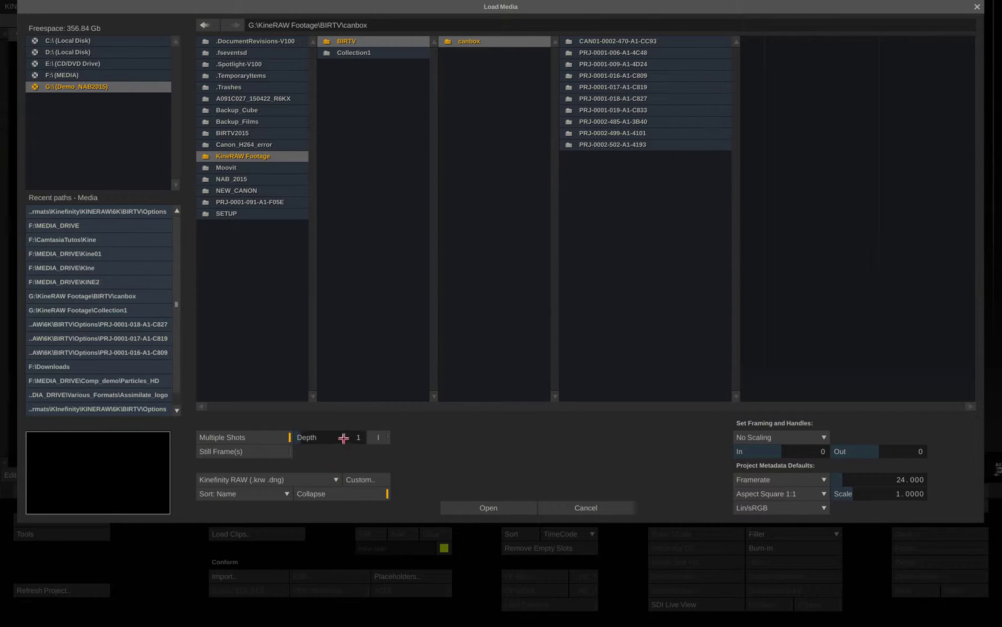
drag(341, 438, 345, 428)
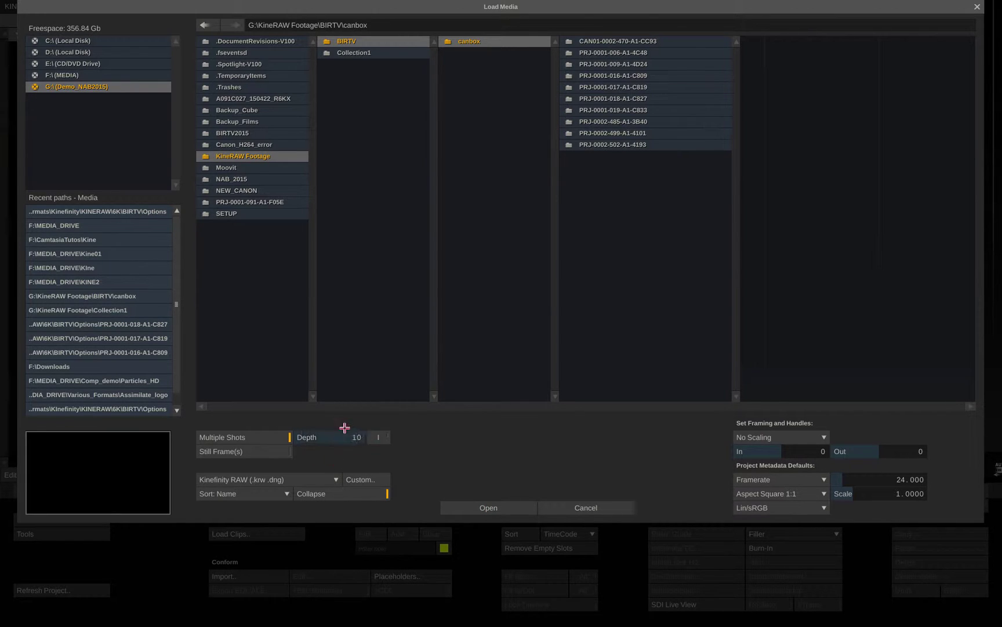
click(471, 507)
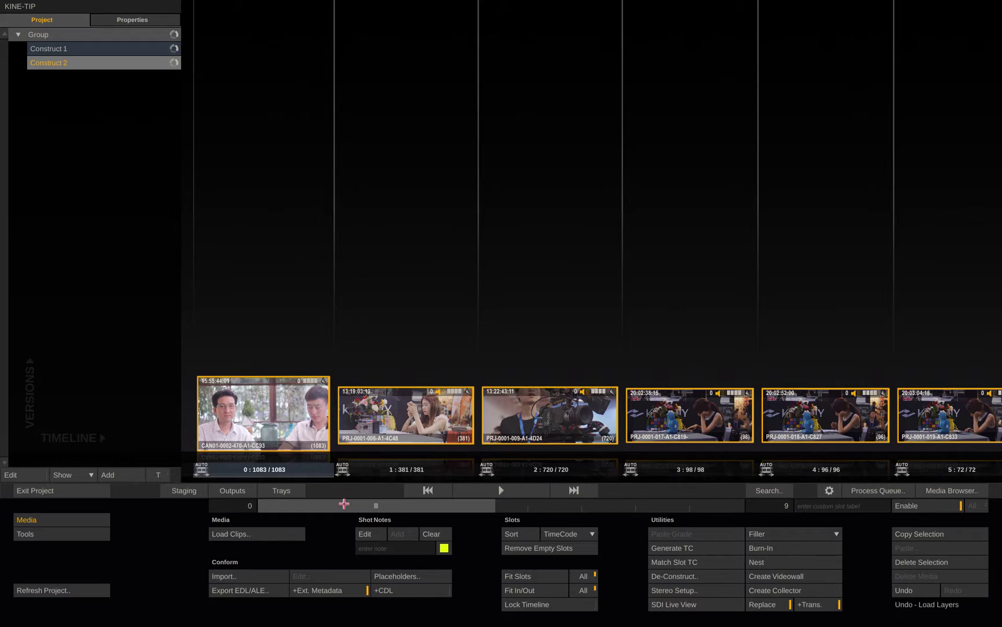
- Select every Construct 2 clip with Ctrl+A and open the Media Browser
drag(406, 502, 324, 518)
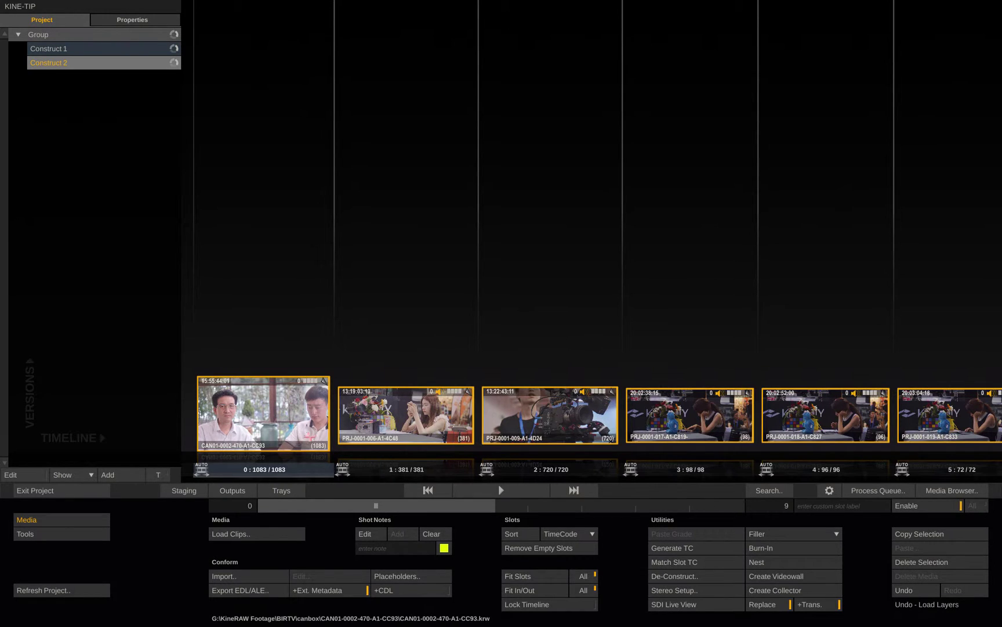
click(393, 356)
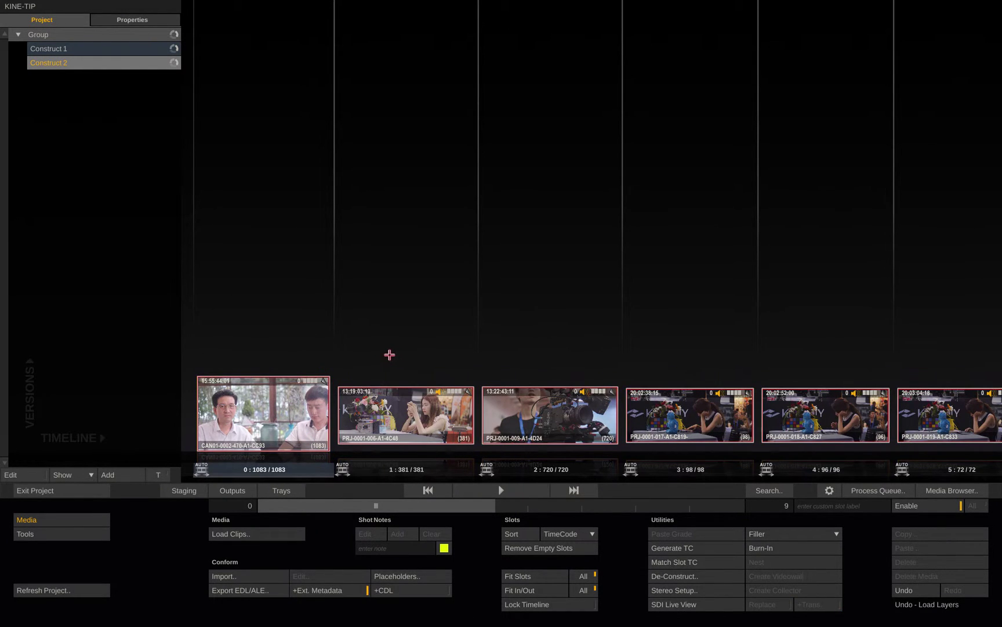
key(ctrl+a)
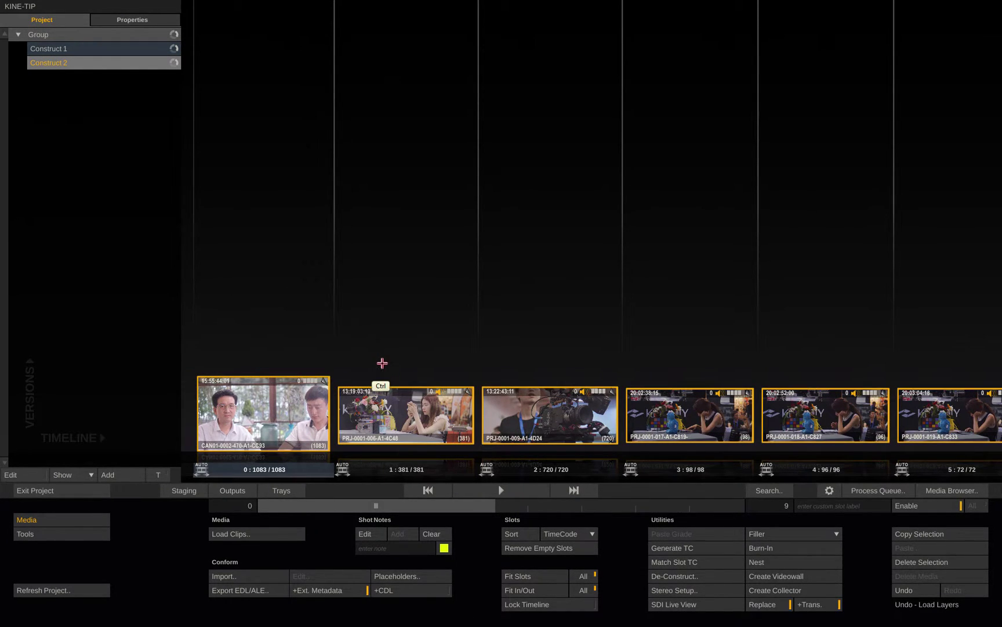
click(934, 491)
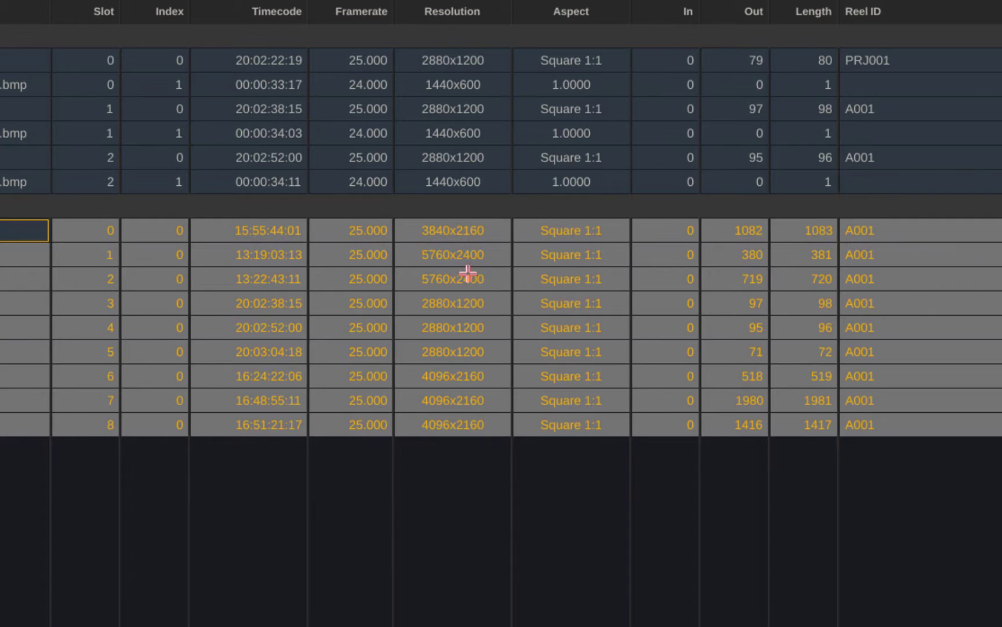
- Check the Resolution column for each of clips 0 through 8
click(497, 231)
click(498, 256)
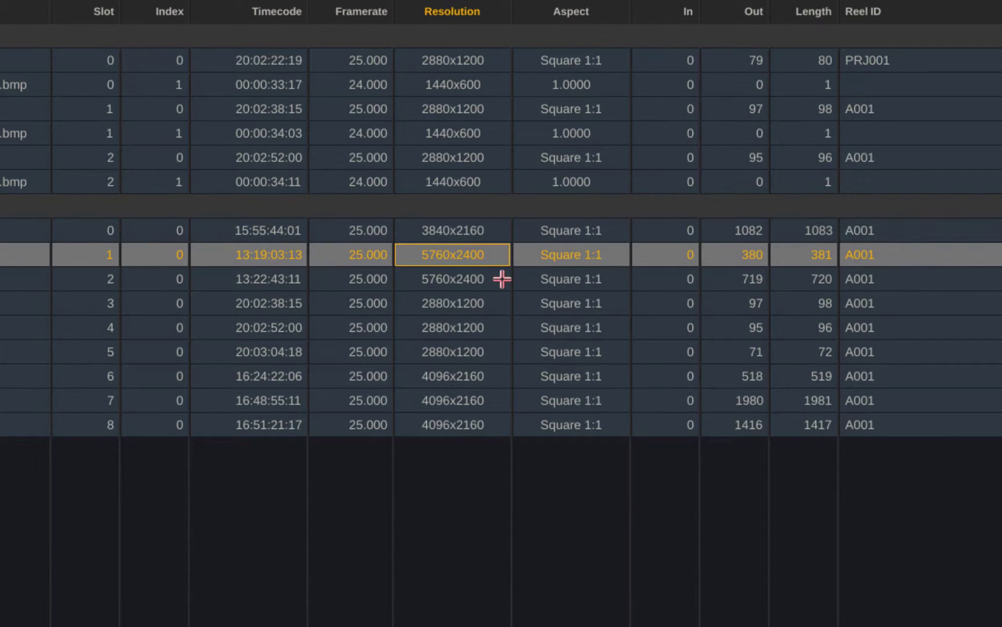
click(497, 278)
click(497, 304)
click(494, 327)
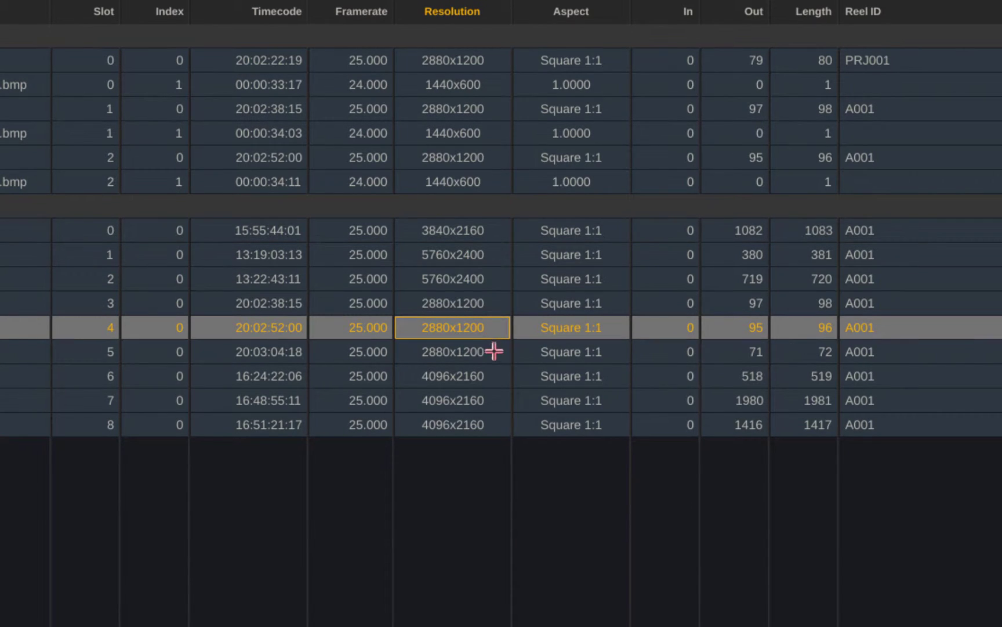
click(491, 352)
click(487, 376)
click(485, 400)
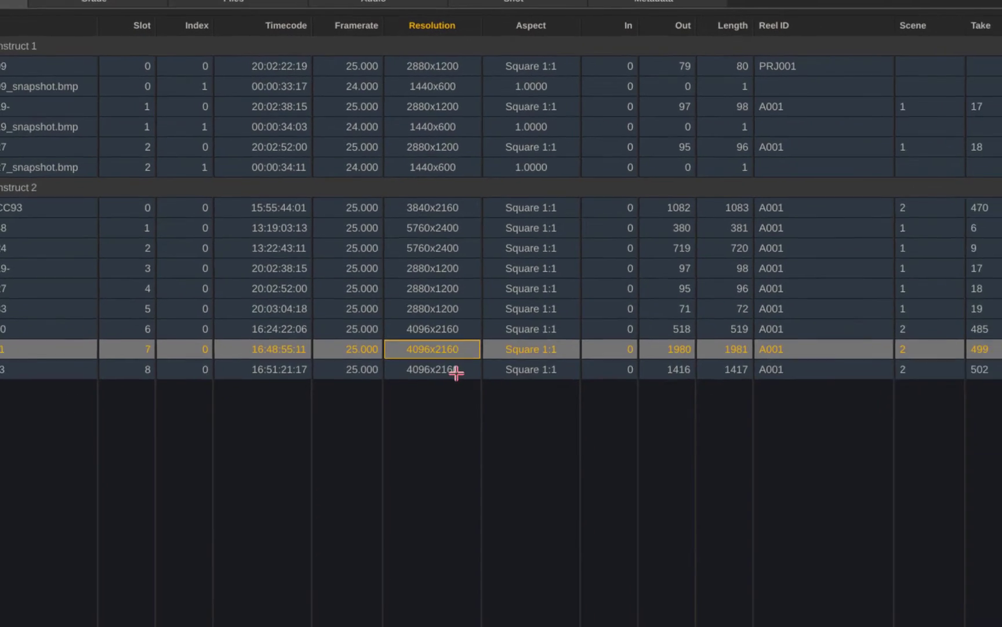
click(485, 424)
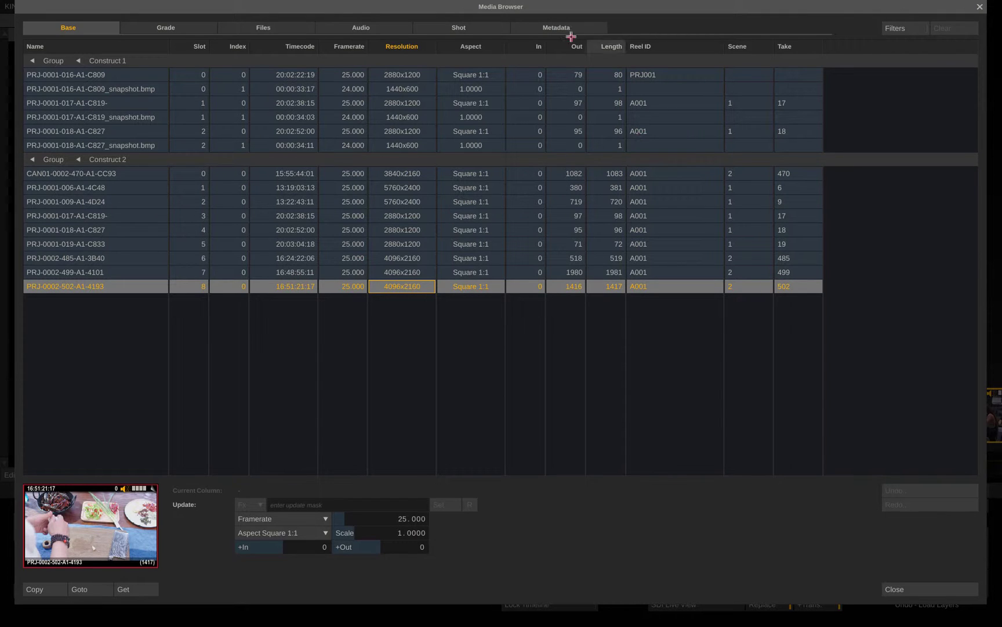
- In the Shot tab, apply the Neutral kine_neutral_v1.2.cube look to clips one to nine, then close
click(477, 28)
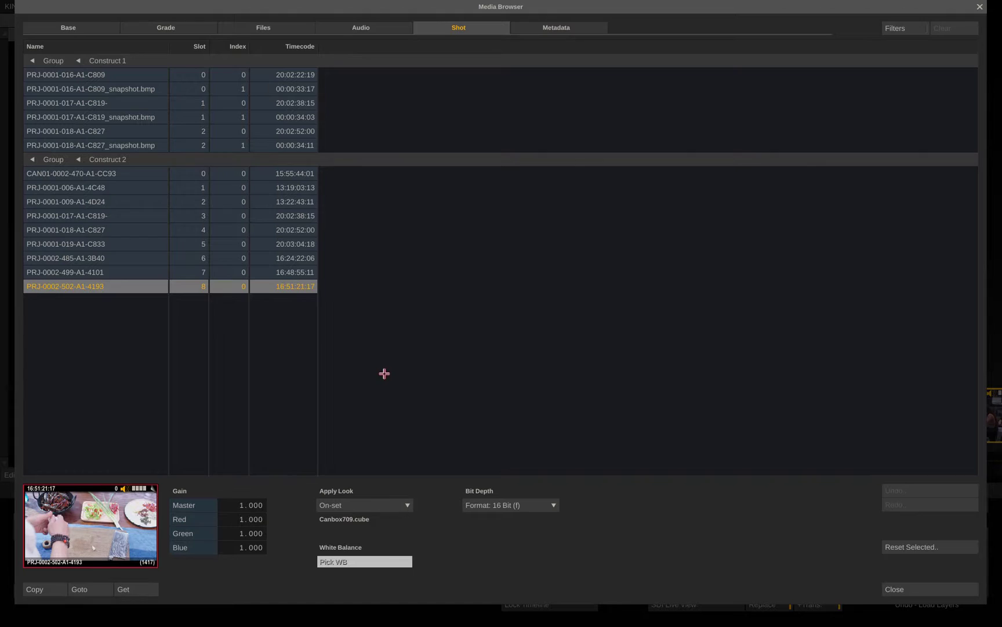
click(188, 173)
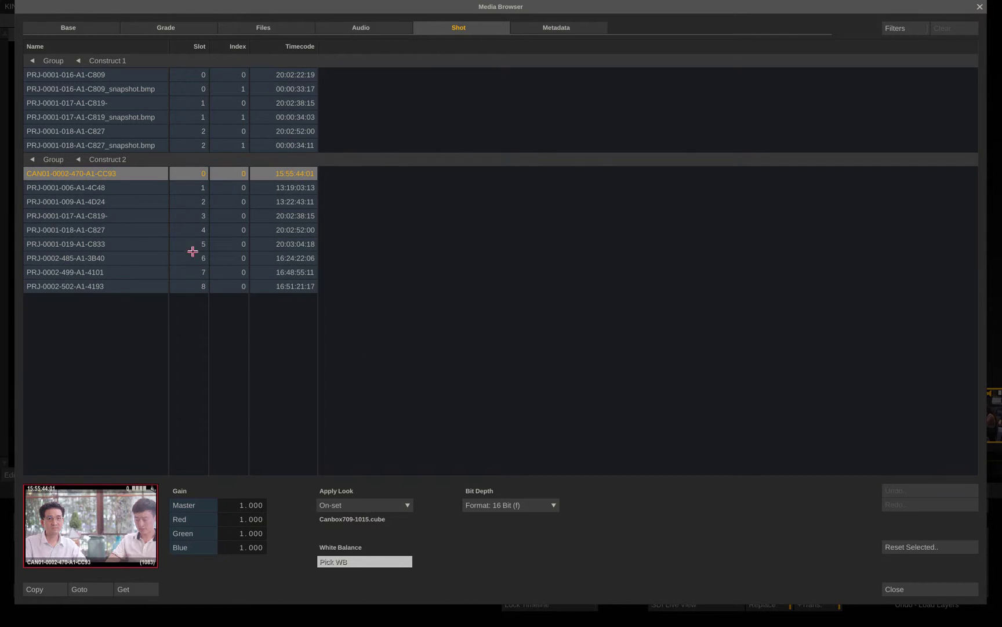
shift+click(200, 286)
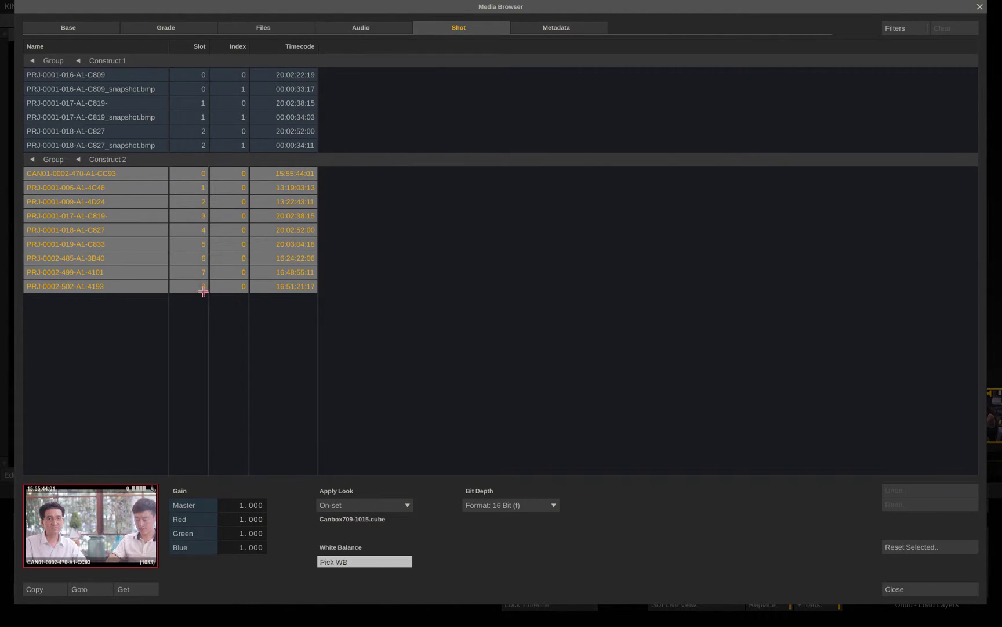
click(404, 502)
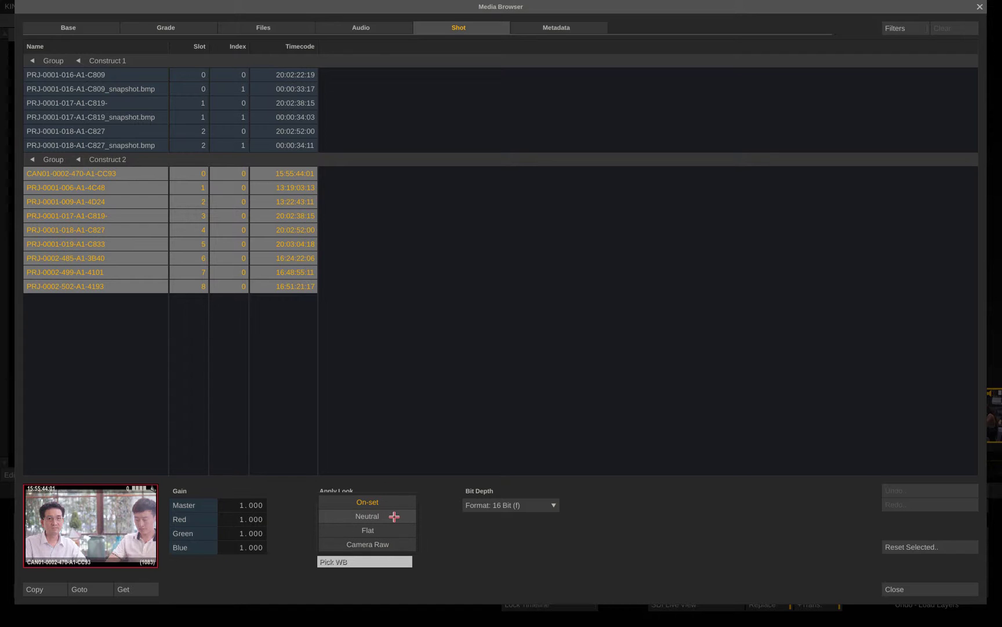
click(397, 515)
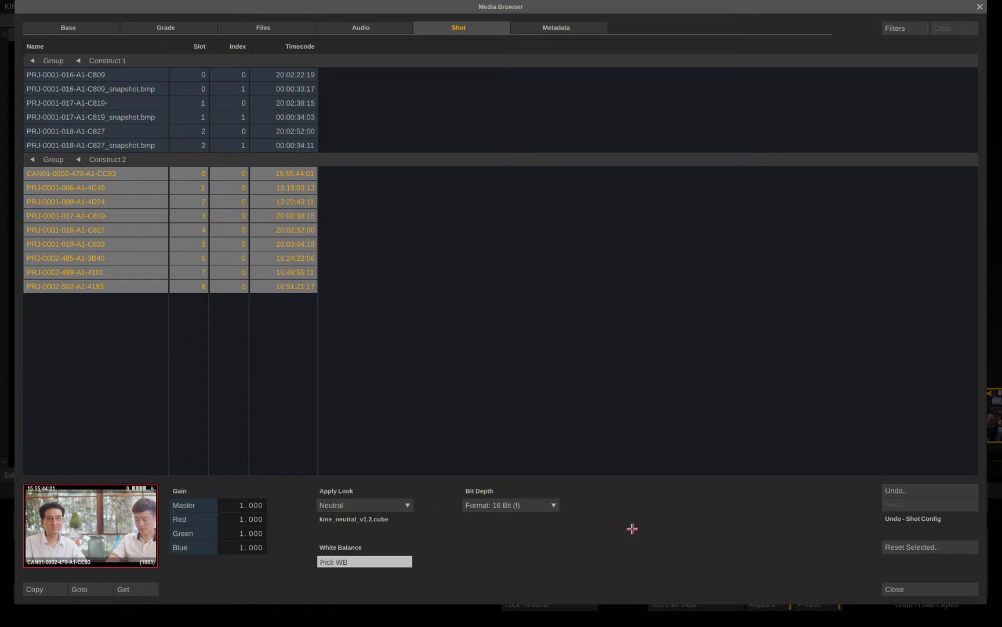
click(899, 588)
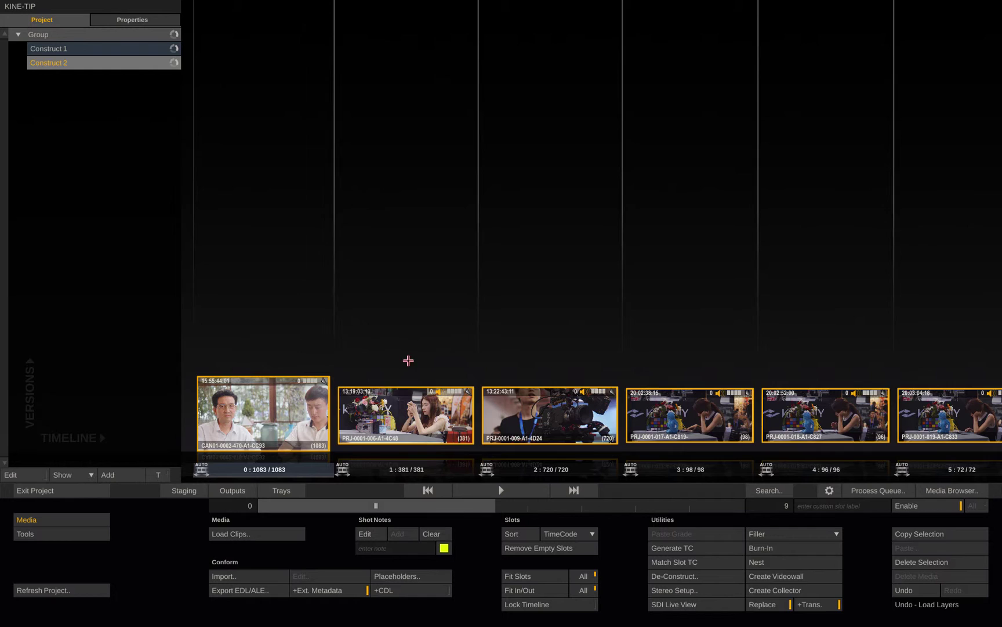
- Play the first clip with Fit Width framing and scrub the following clips to check scaling
click(409, 361)
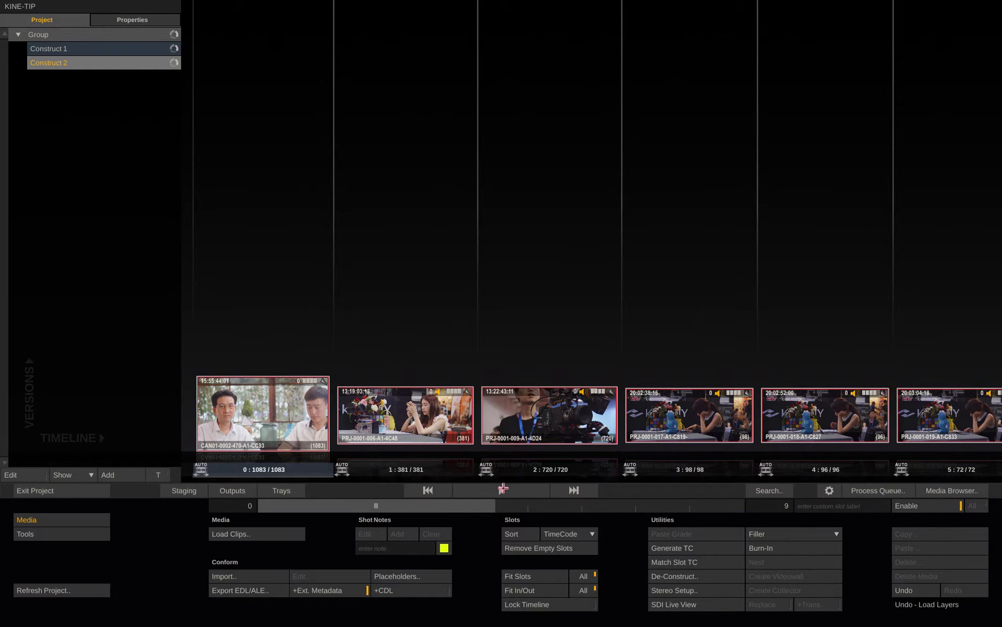
click(508, 493)
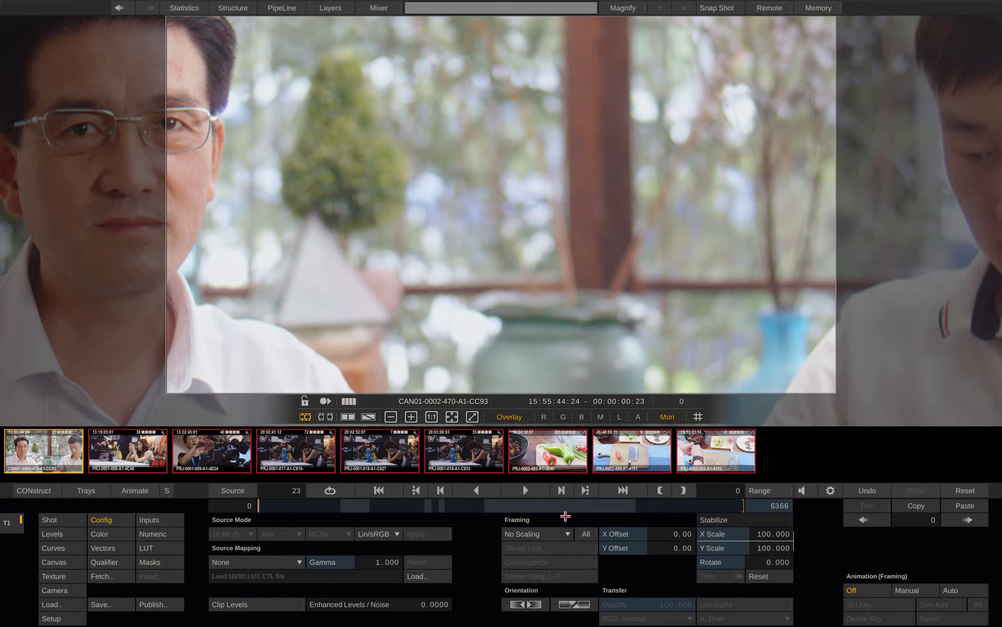
click(571, 536)
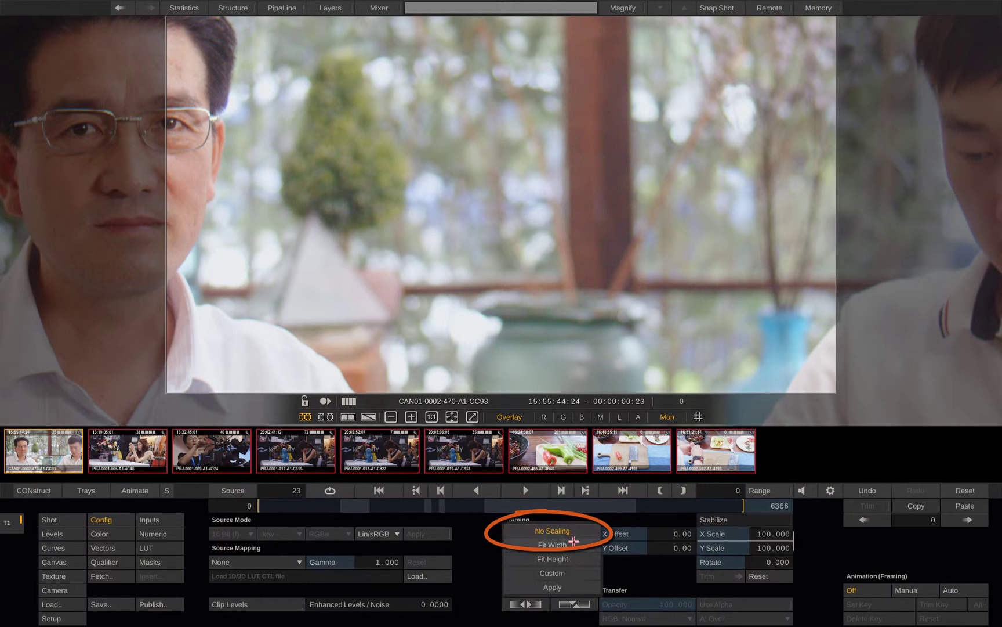
click(552, 544)
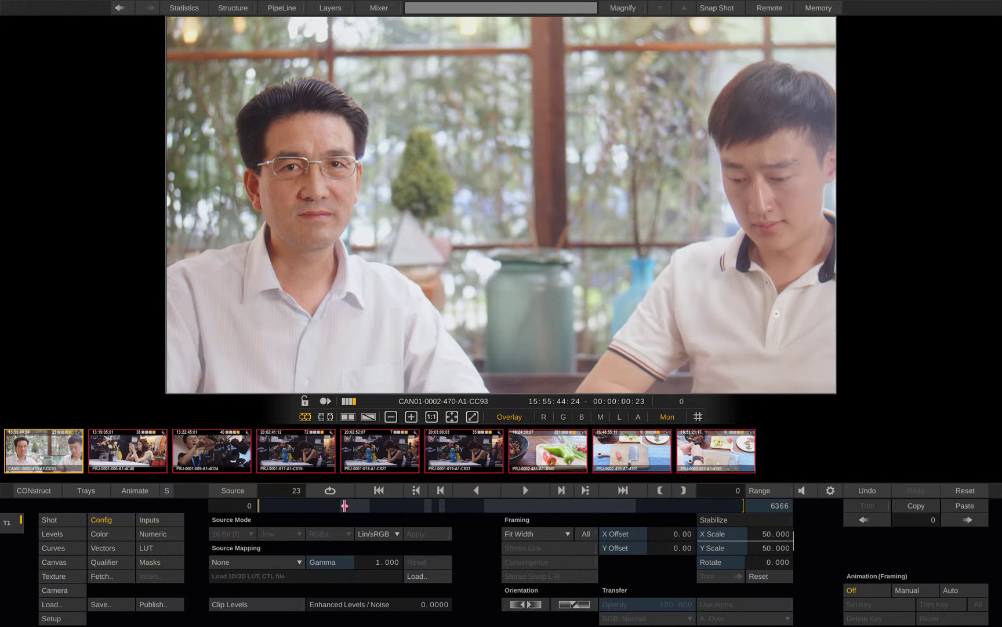
drag(344, 505, 513, 506)
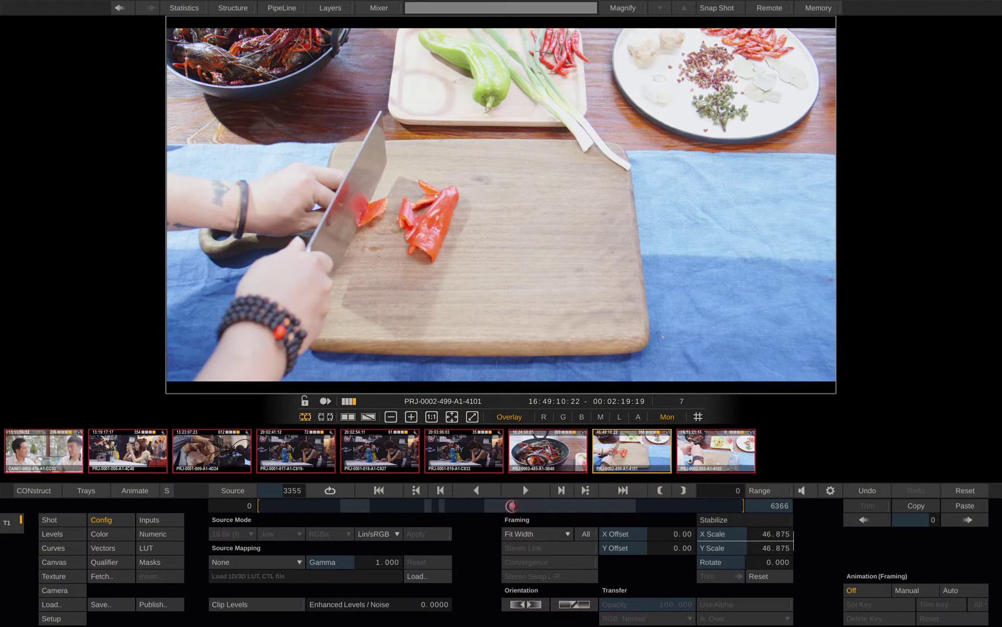
- Play Construct 2's HD 1080-24 output node with the thumbnail tray hidden
click(36, 491)
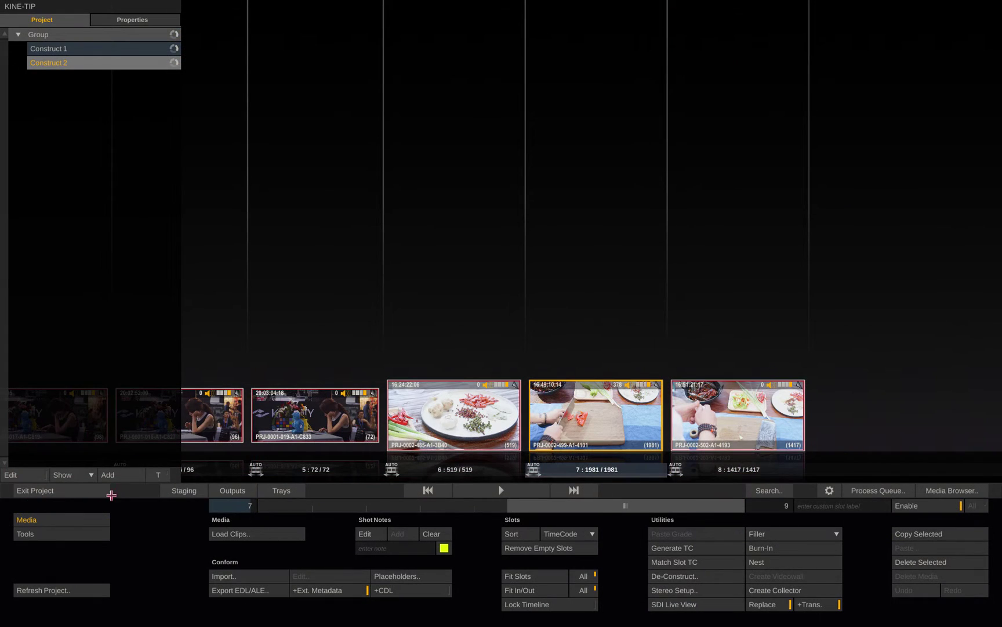
drag(519, 505, 260, 506)
click(250, 490)
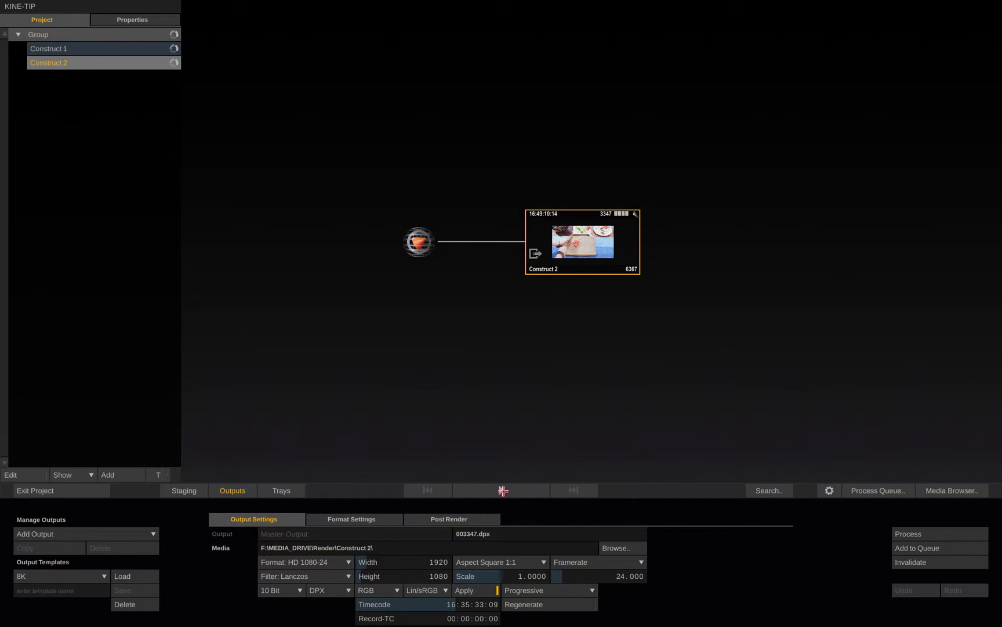
click(505, 492)
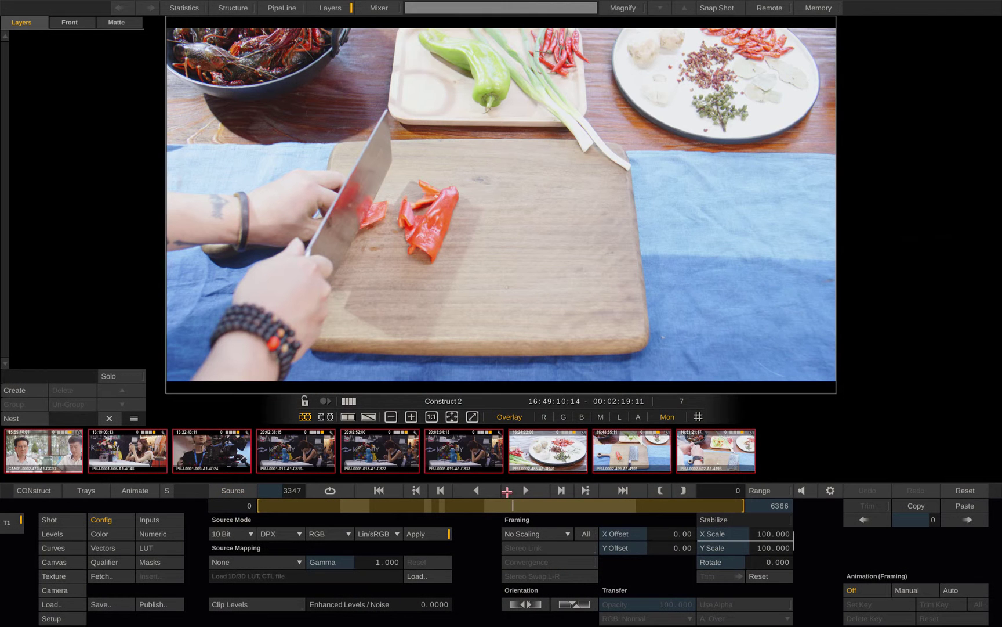
click(307, 416)
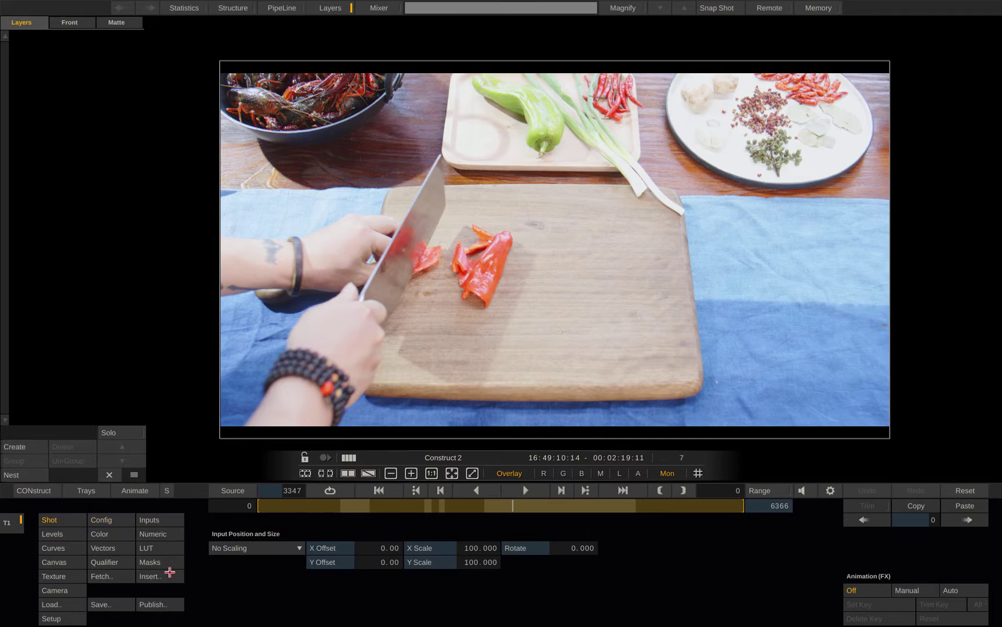
- Add a Burn-In with enlarged AG_Helvetica-Bold Source TC, prefixed 'STC:', at the frame bottom
click(170, 573)
double_click(554, 113)
click(432, 533)
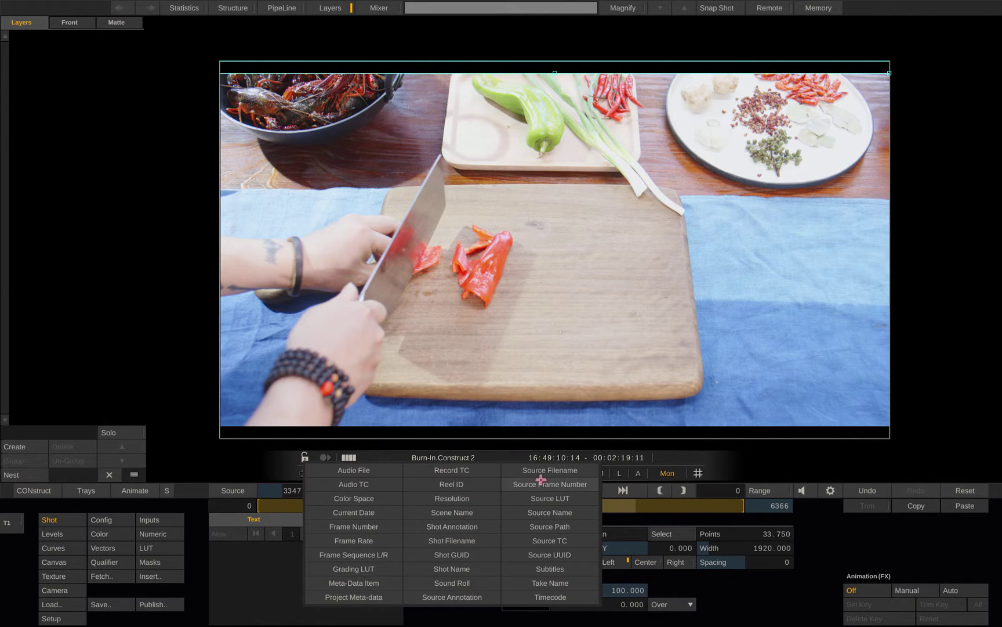
click(563, 538)
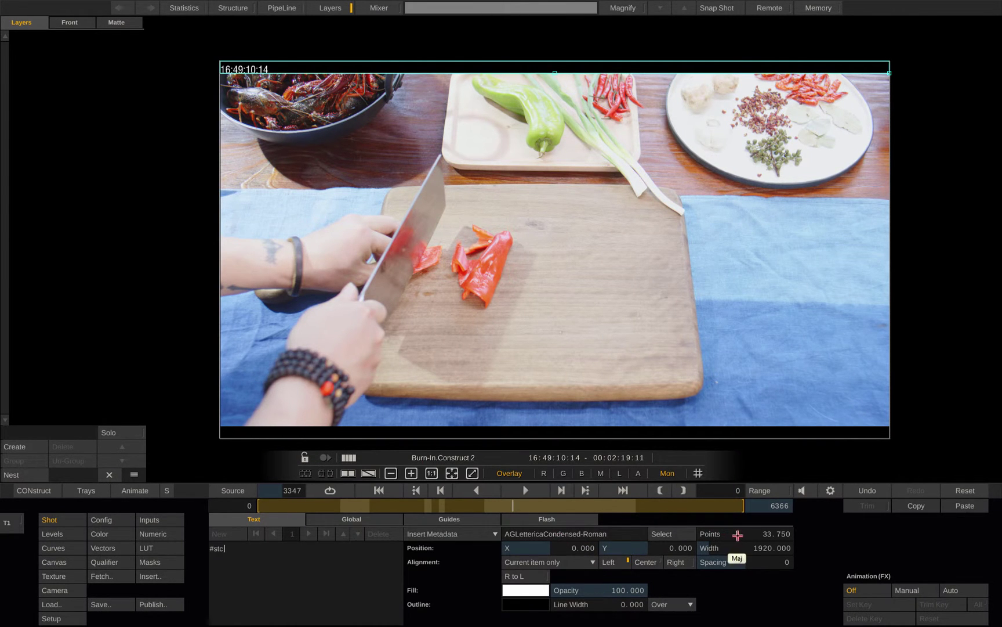
click(667, 533)
click(361, 311)
click(489, 496)
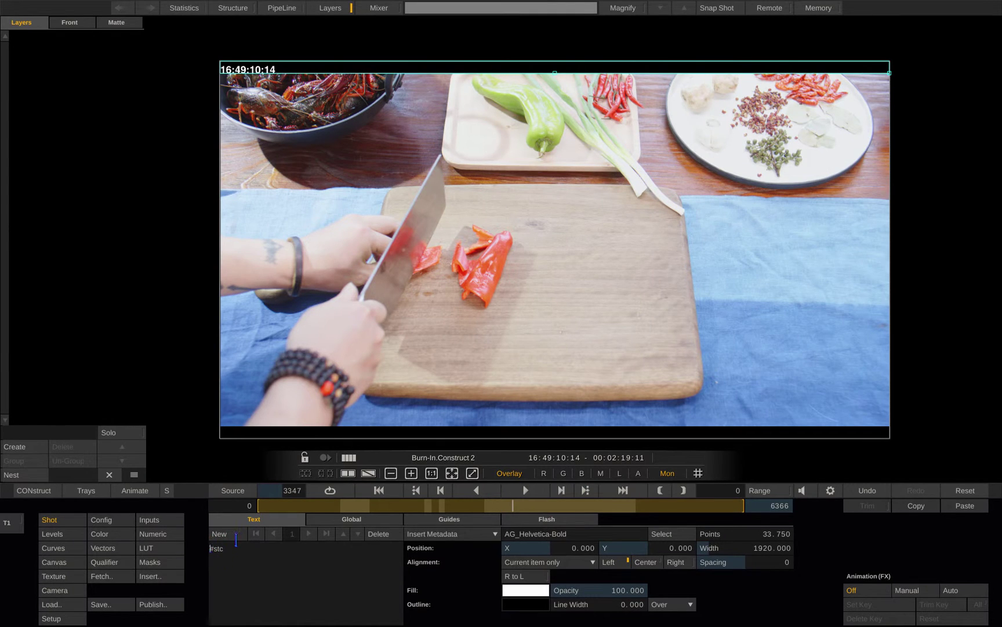
text(STC:)
mouse_move(573, 430)
mouse_down()
mouse_move(516, 360)
mouse_move(481, 414)
mouse_up()
click(683, 490)
drag(727, 534, 737, 557)
drag(545, 423, 541, 400)
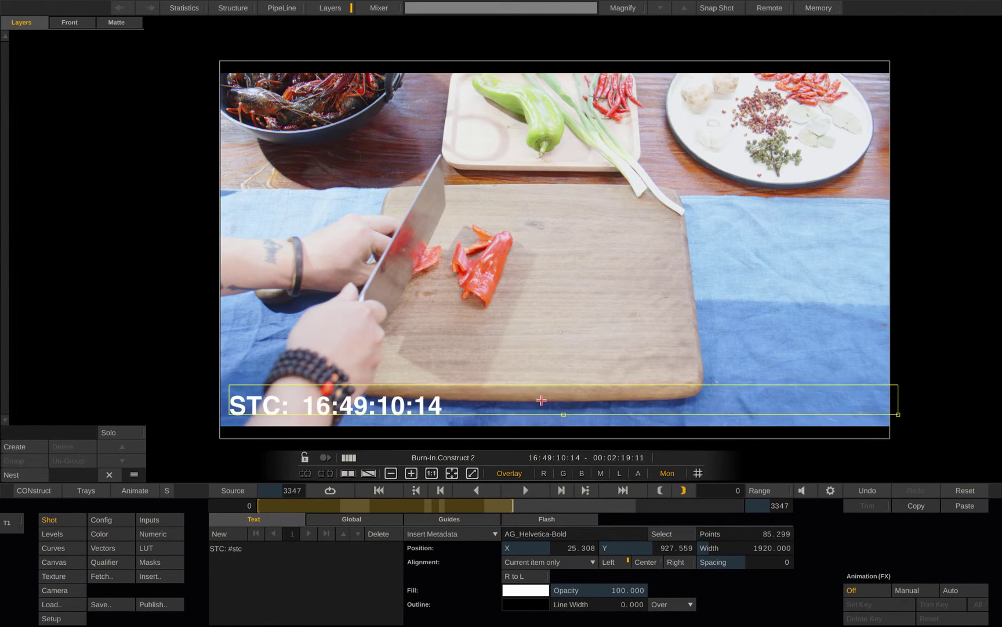
- Add a second burn-in item showing the source file name at the frame top
click(232, 532)
click(452, 533)
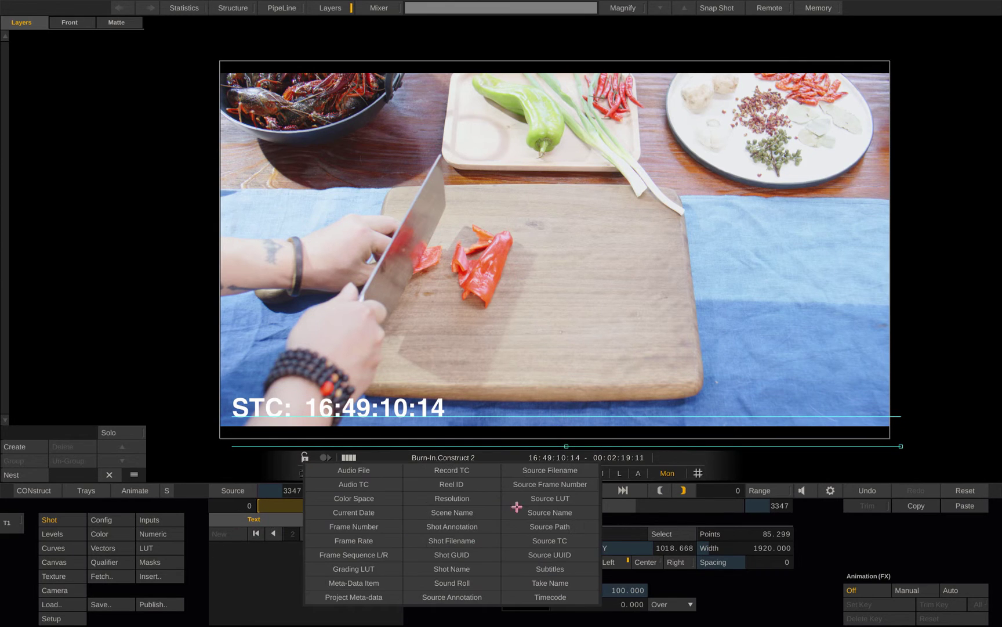
click(568, 476)
drag(577, 430, 564, 107)
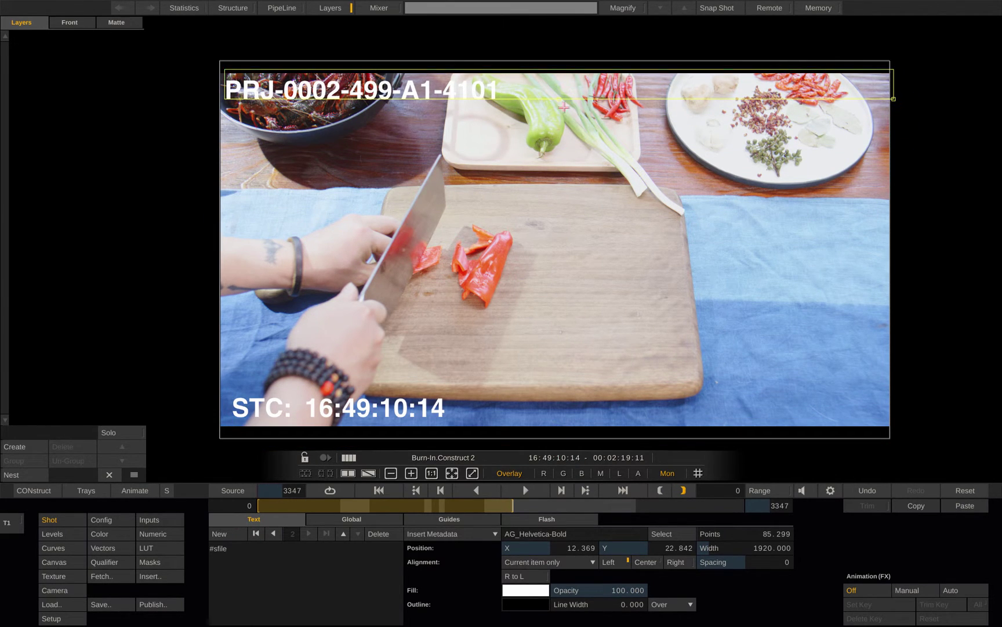
- Set the 2.35:1 Cinema-Scope guide with letterbox blanking outside it
click(233, 535)
click(445, 516)
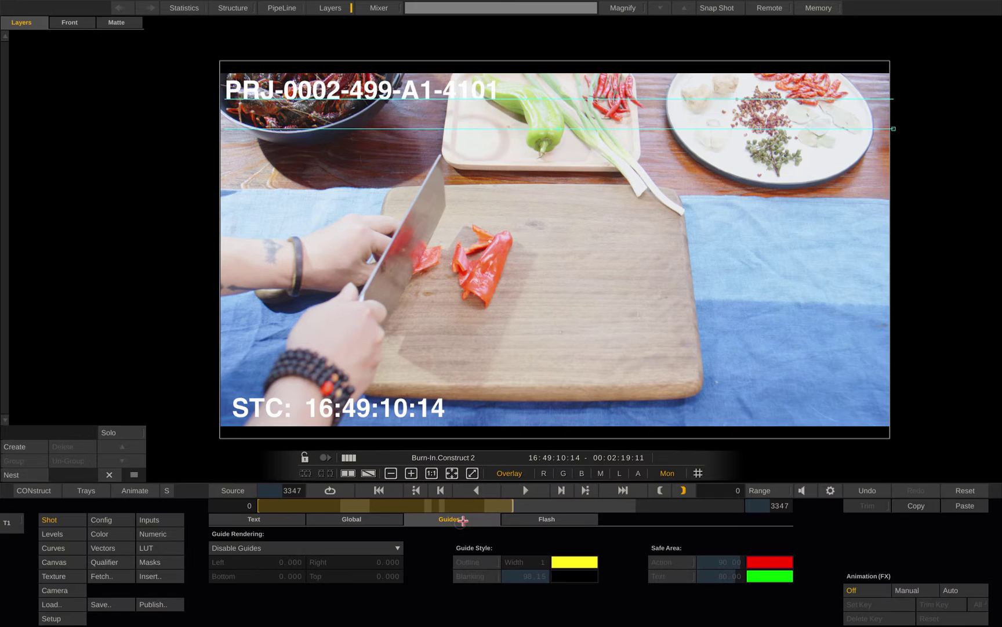
click(369, 542)
click(365, 505)
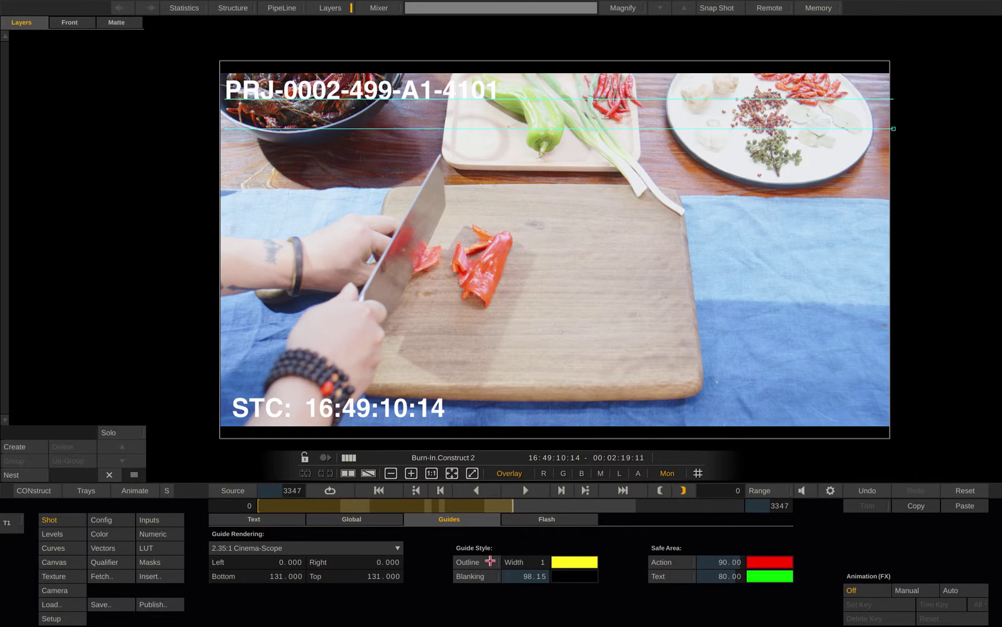
click(490, 579)
drag(529, 575, 528, 577)
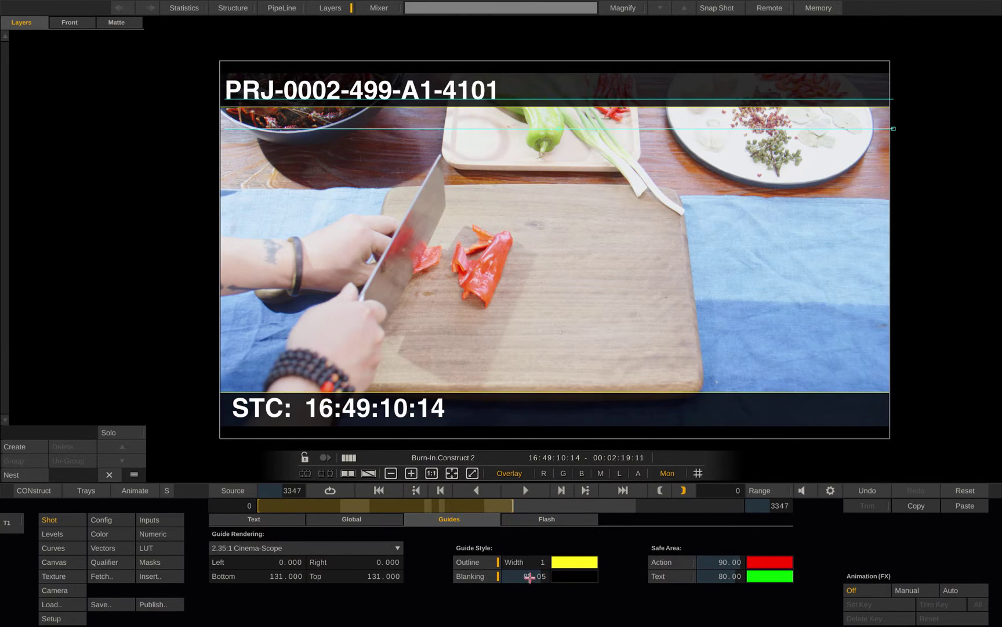
- Fine-tune the file name and timecode positions and make the timecode fill red
click(254, 519)
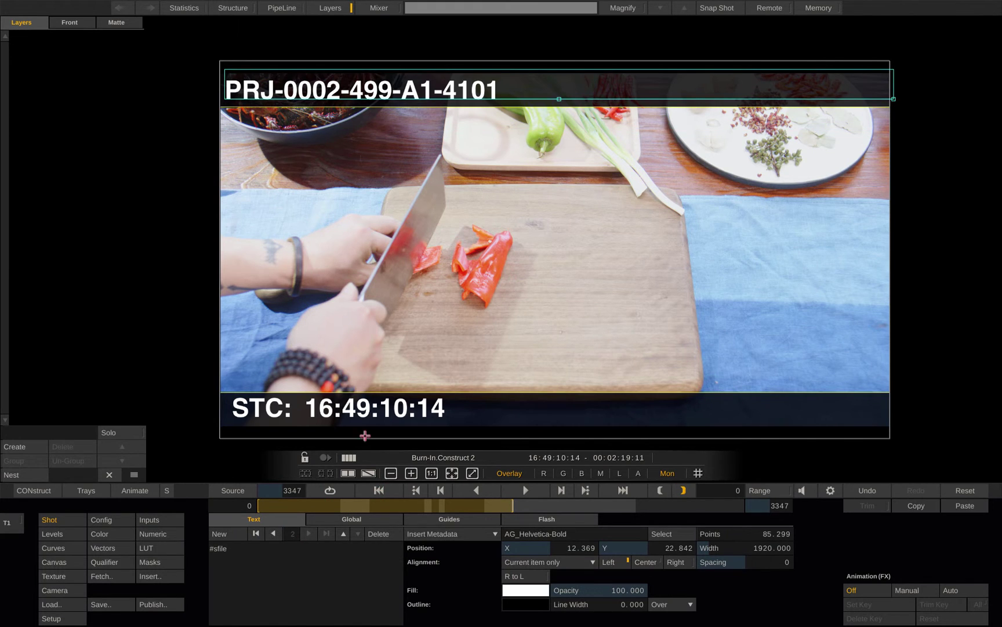
drag(421, 117, 437, 86)
drag(415, 408, 415, 419)
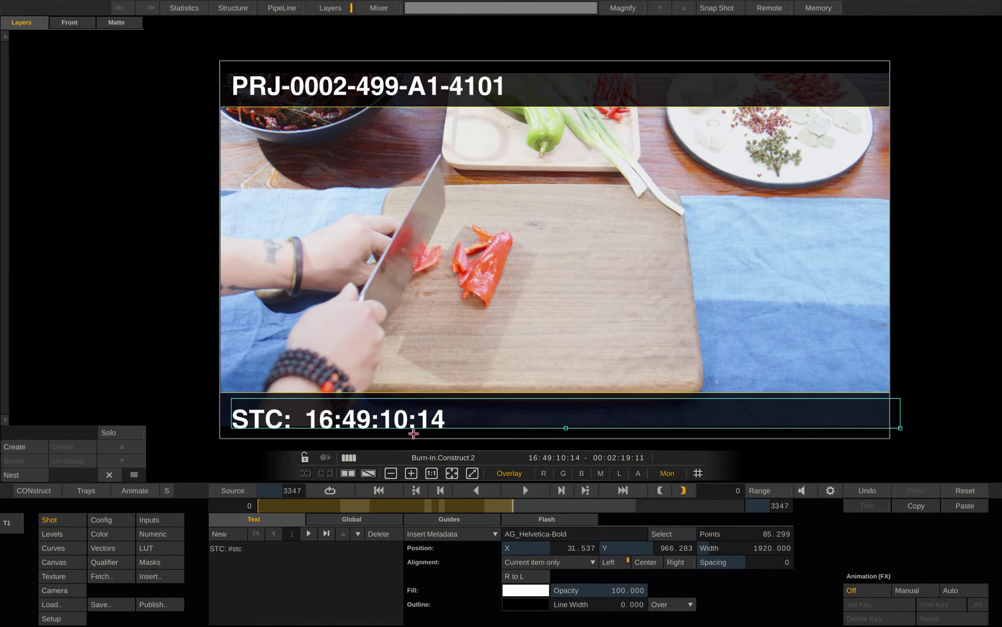
click(525, 590)
click(677, 489)
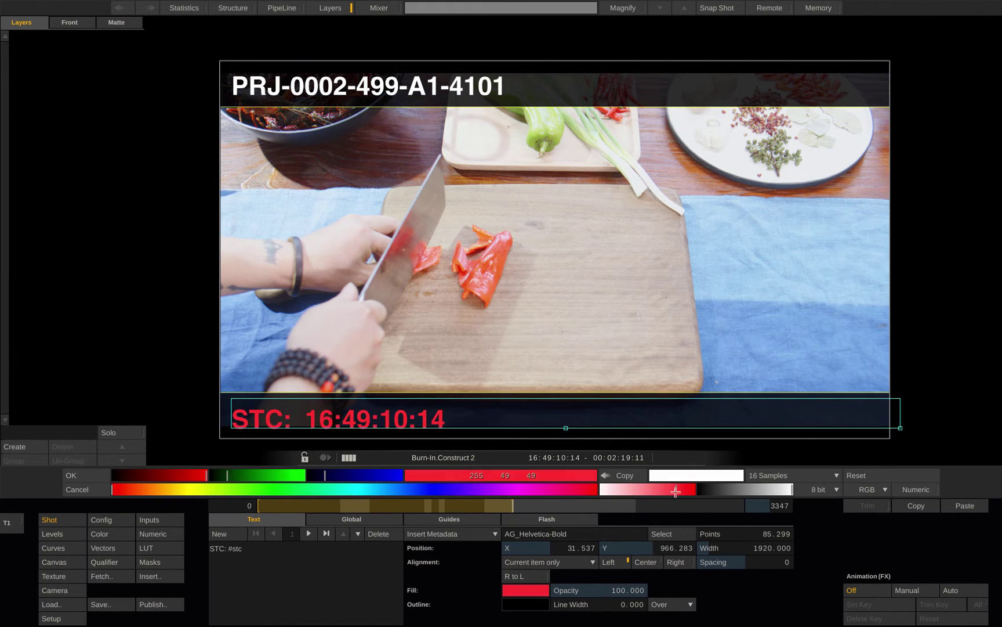
- Add an MXF AMT Export output using the 1080p/24 DNxHD 36 codec
click(86, 475)
click(47, 495)
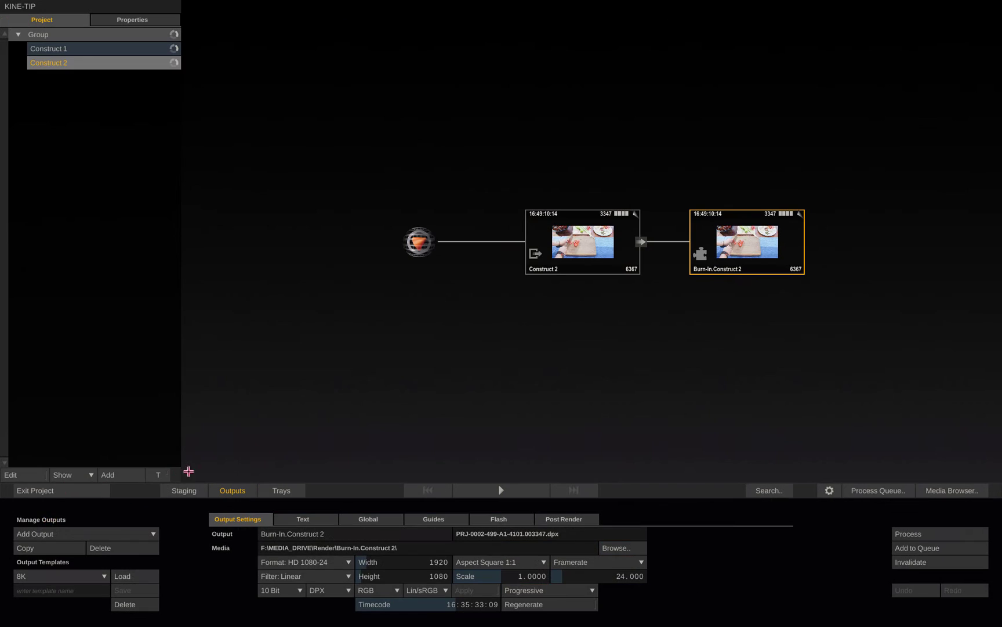
click(139, 535)
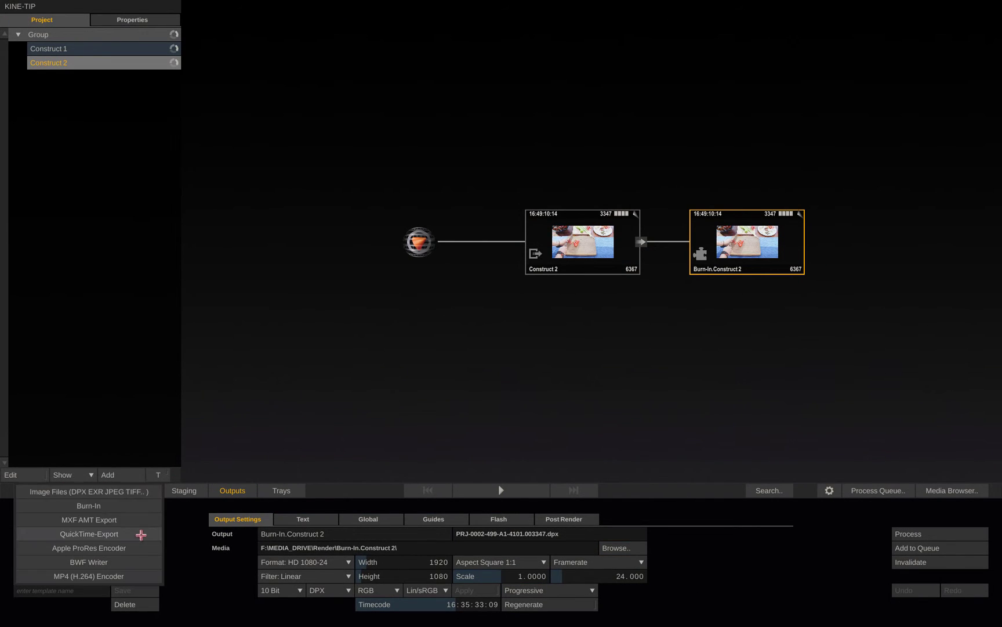
click(135, 520)
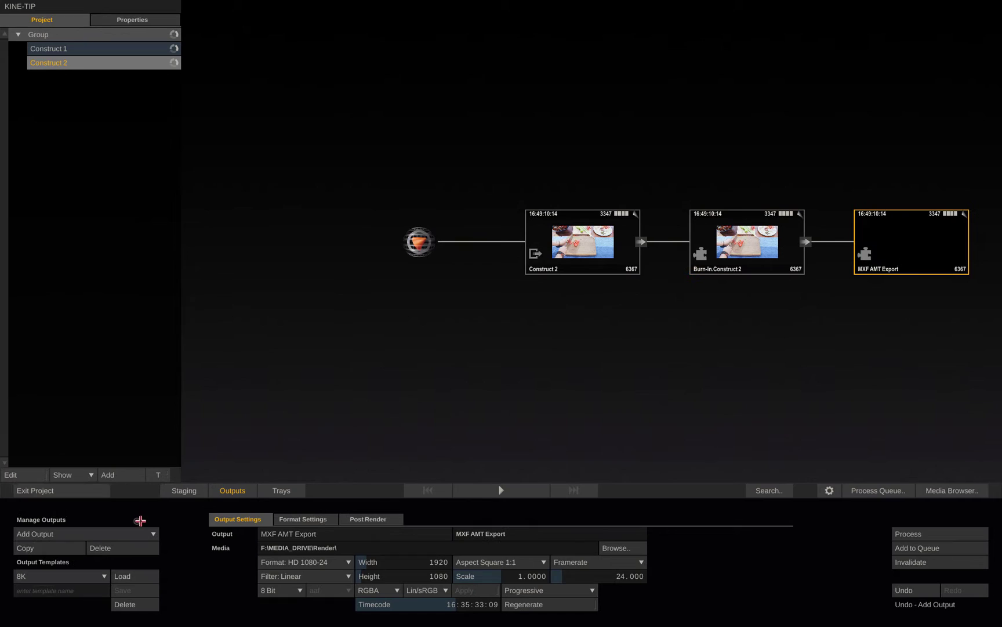
click(329, 520)
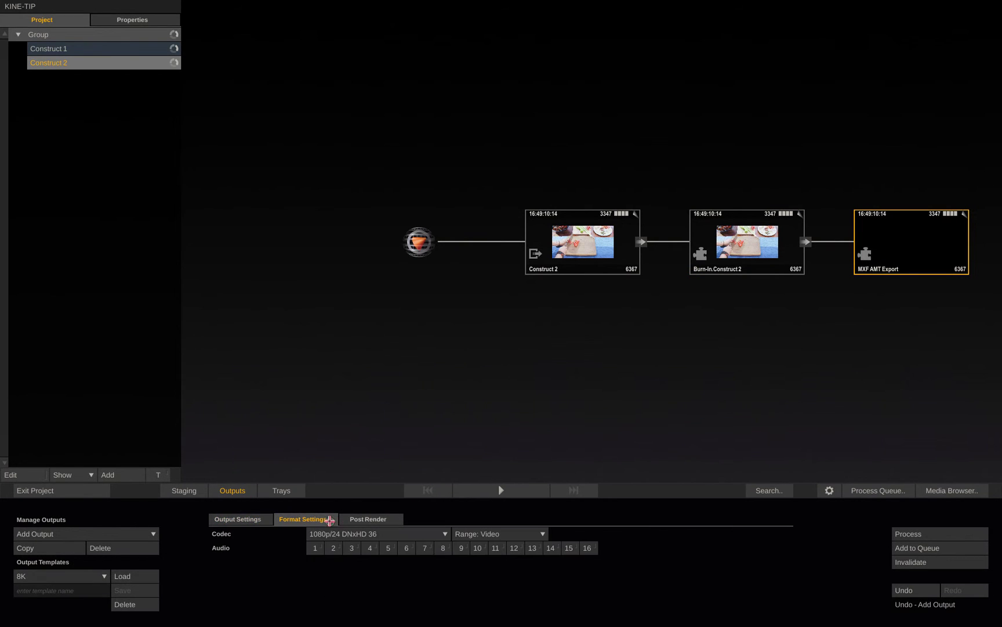
click(420, 535)
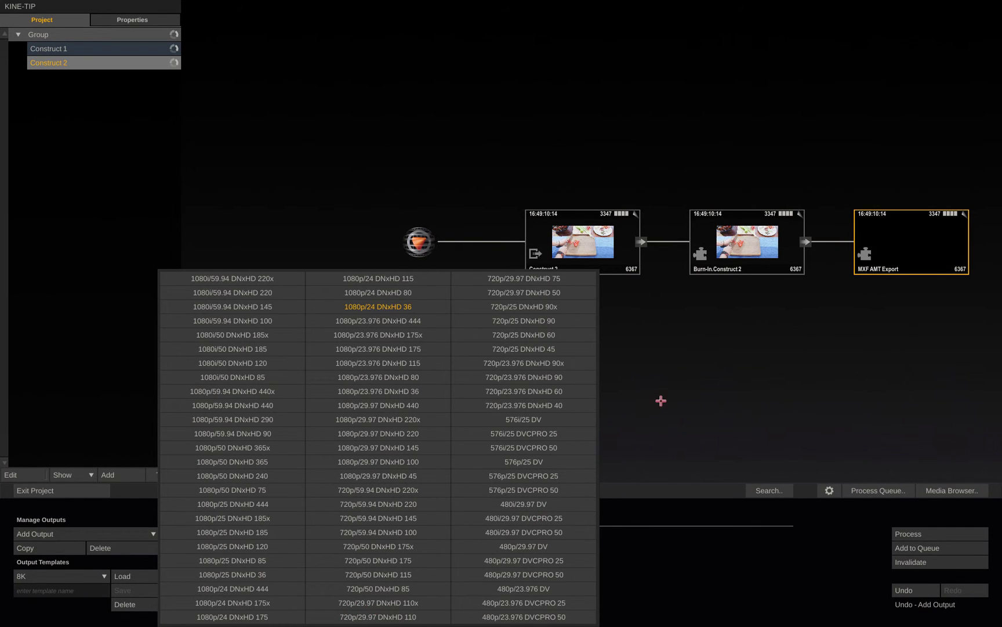
click(662, 401)
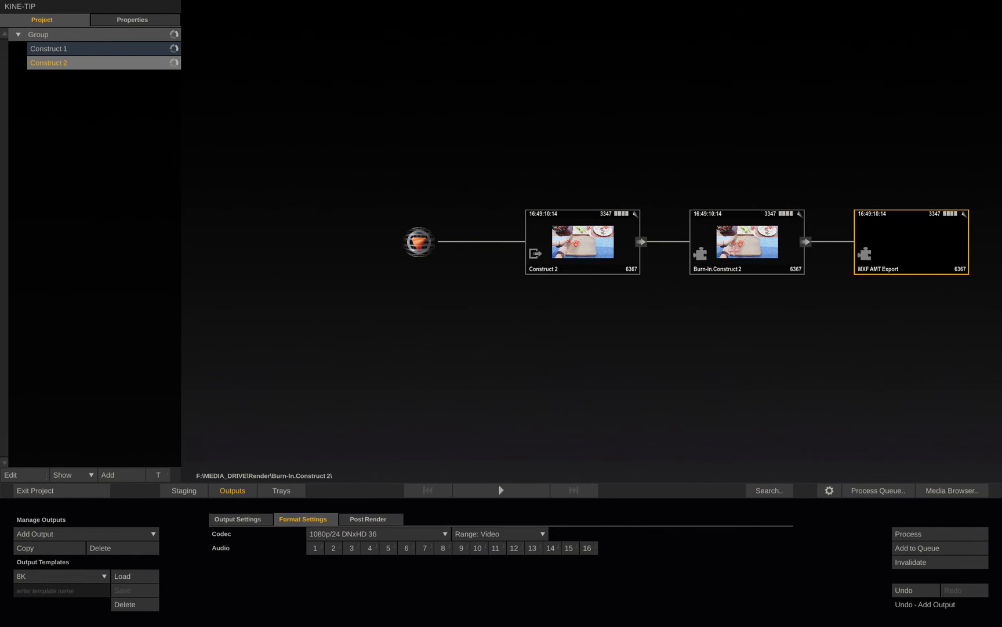
- Branch an Apple ProRes Encoder output from the Burn-In node set to ProRes 422 LT
click(747, 244)
click(140, 532)
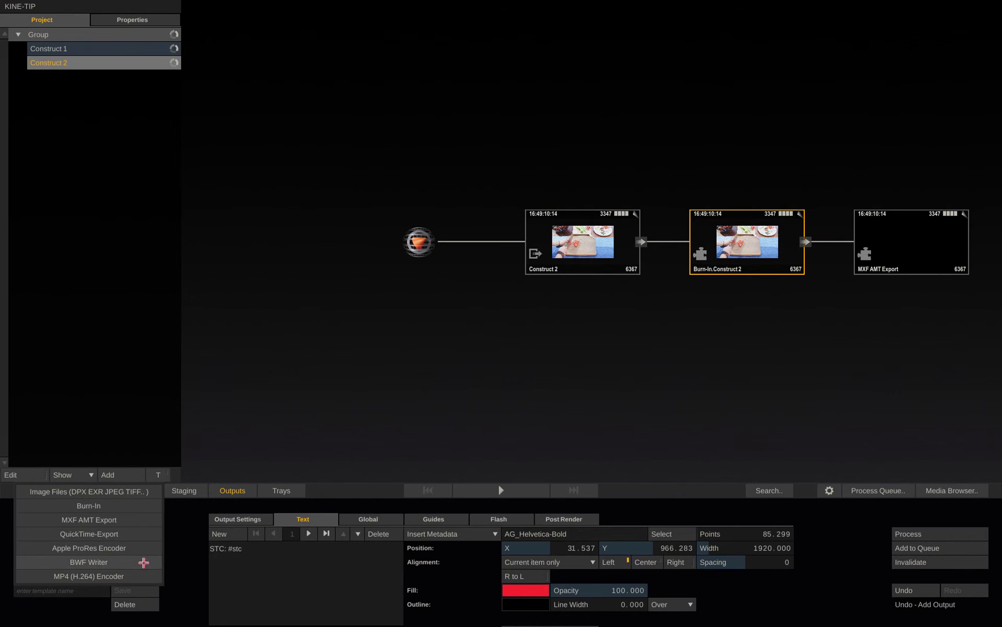
click(143, 551)
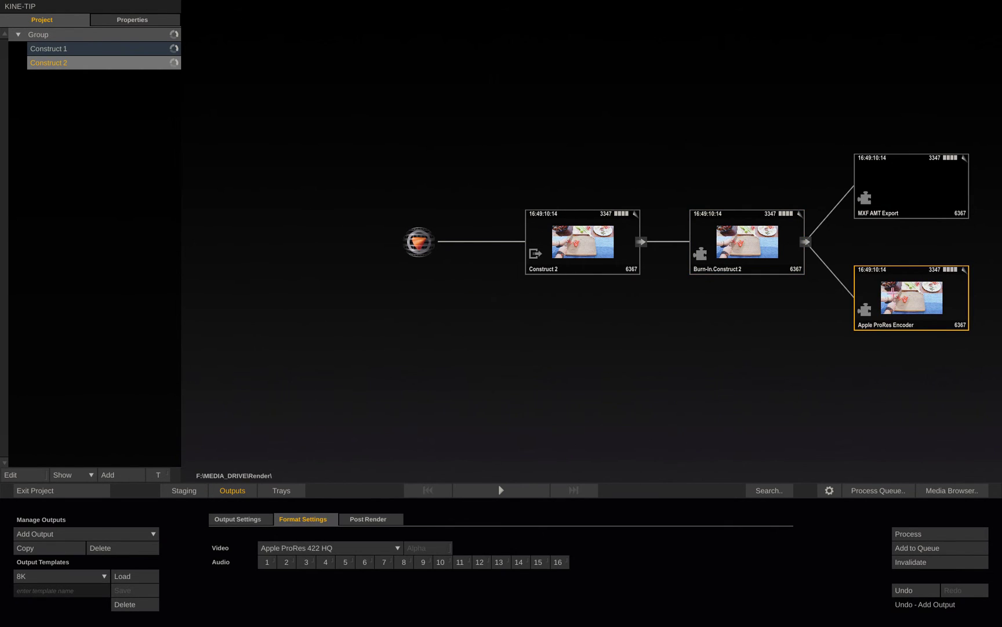
click(395, 548)
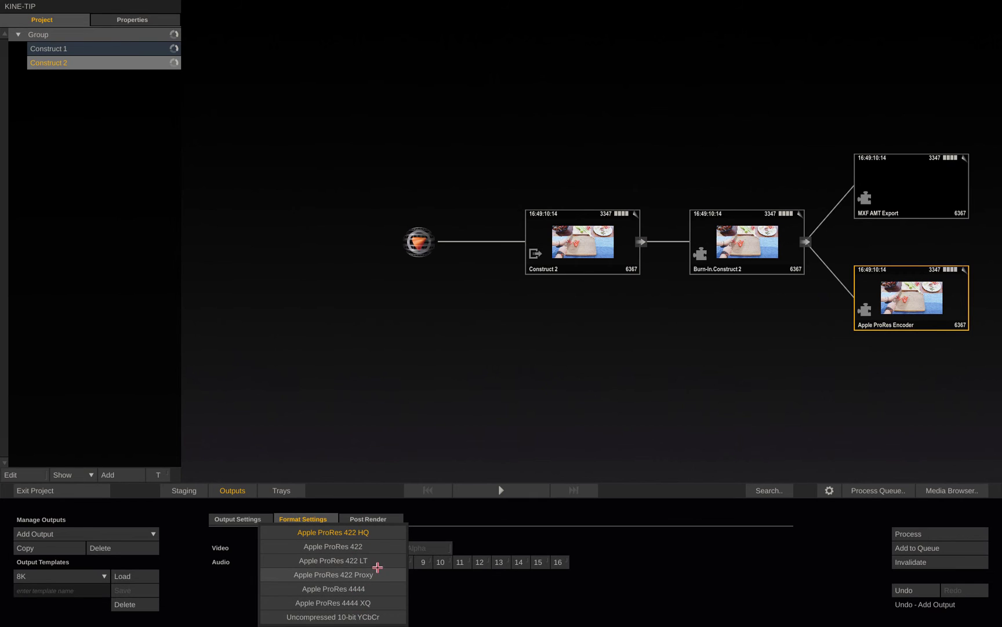
click(379, 561)
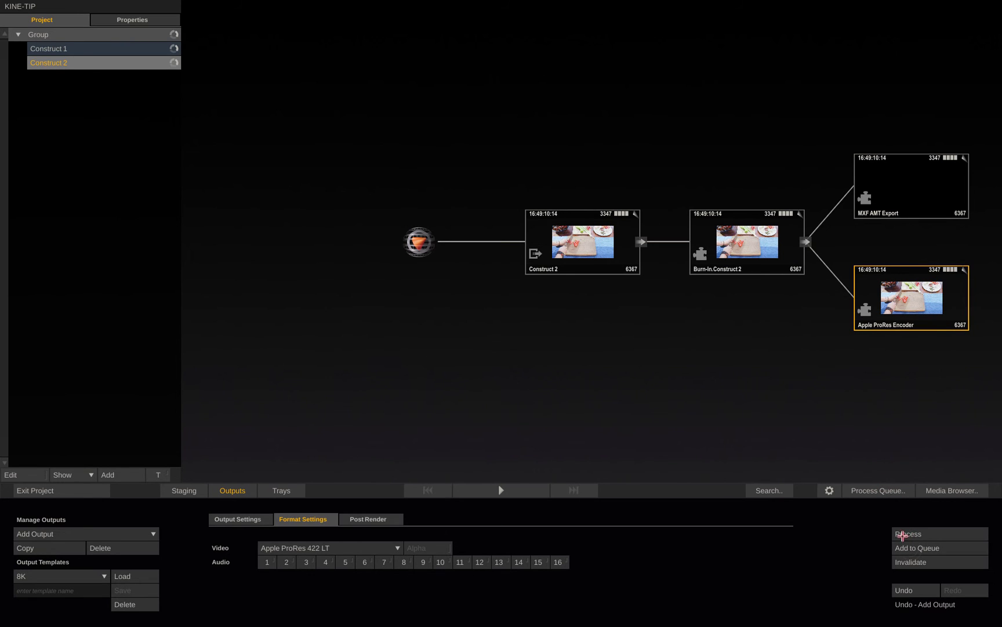
click(916, 199)
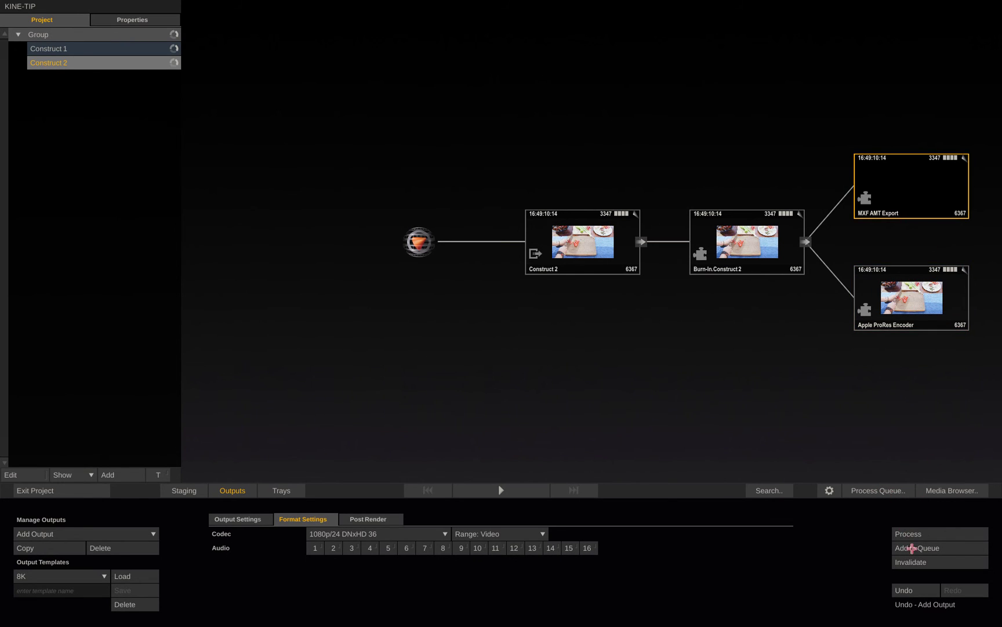
- Add both outputs to the queue and confirm the ProRes and MXF jobs list frames 0–6366
click(913, 548)
click(872, 490)
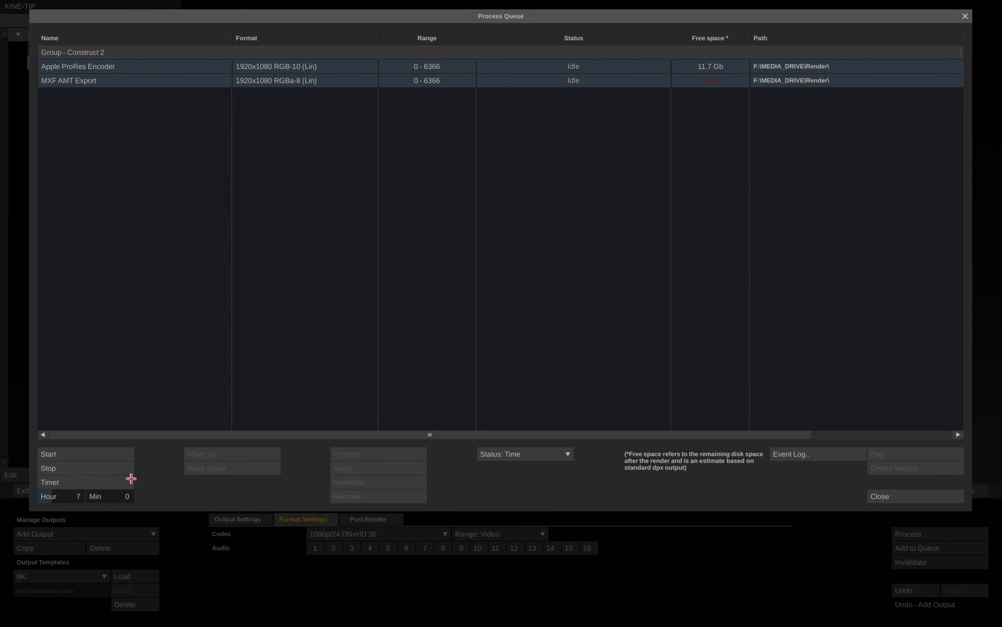
click(406, 66)
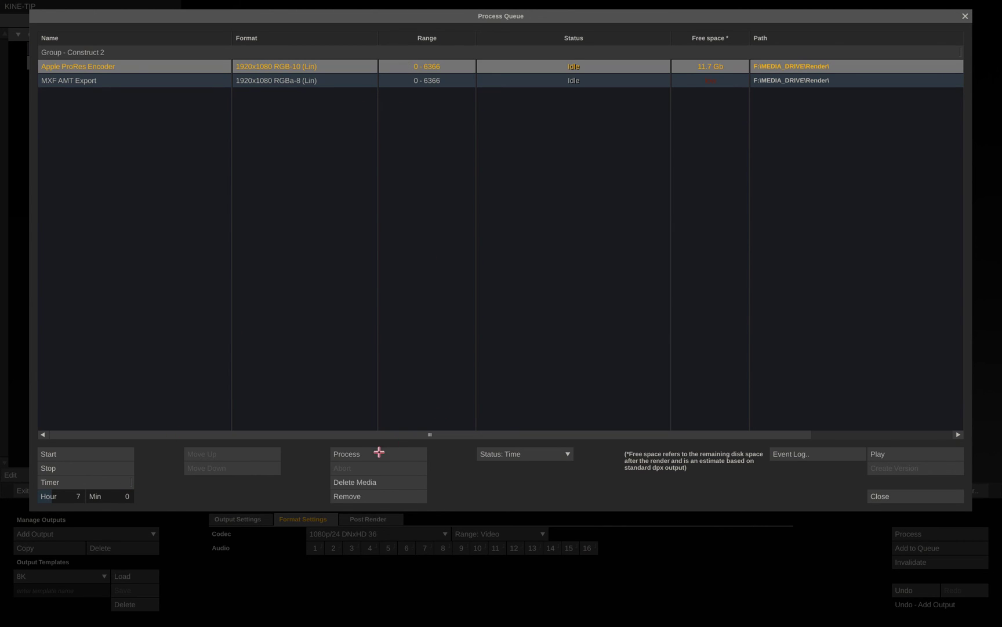
click(887, 494)
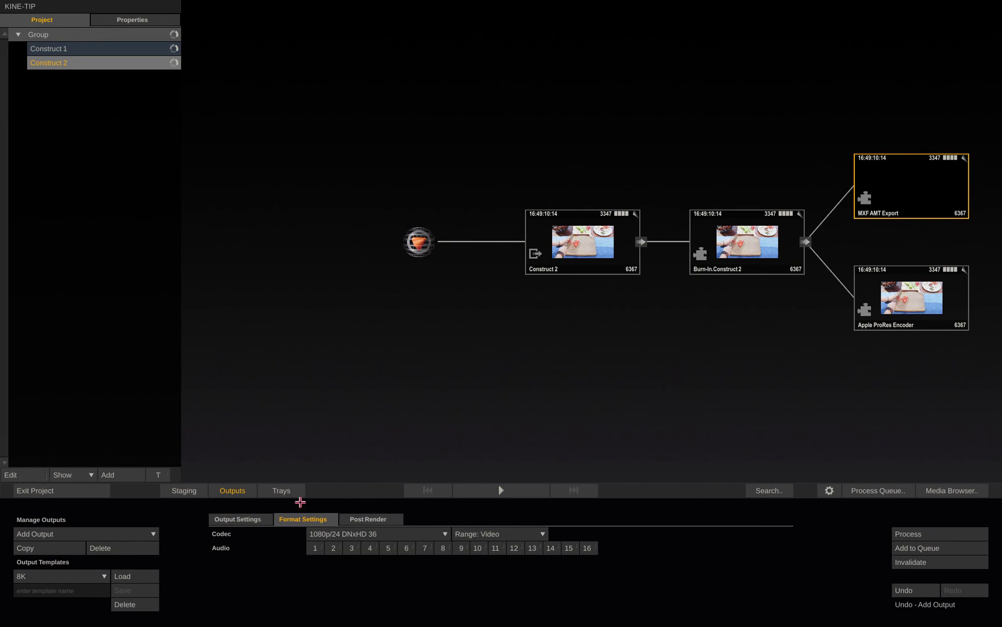
- Toggle the Outputs tab off to show Construct 2's clip timeline again
click(245, 491)
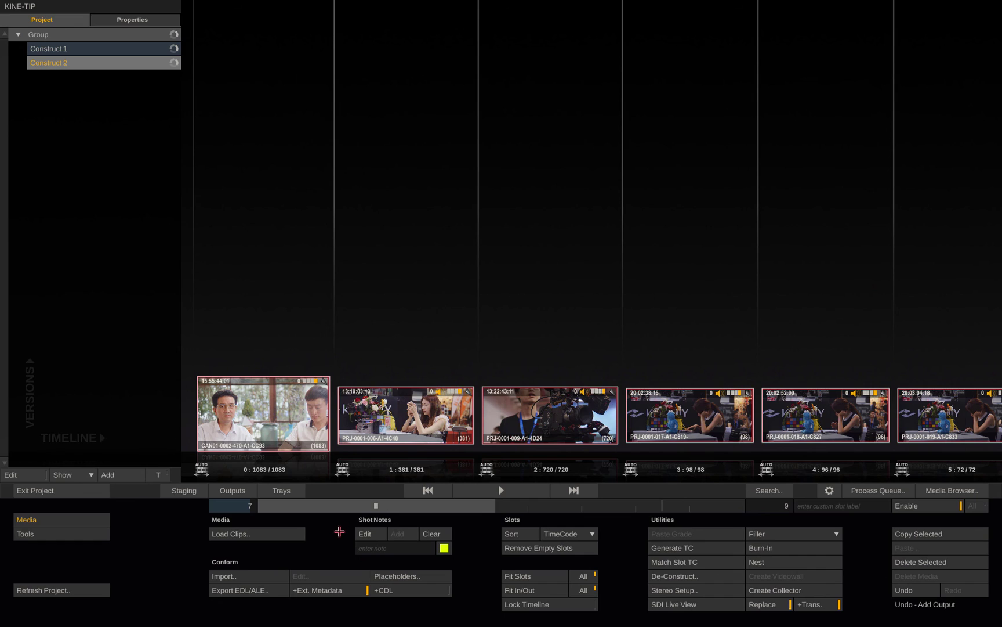